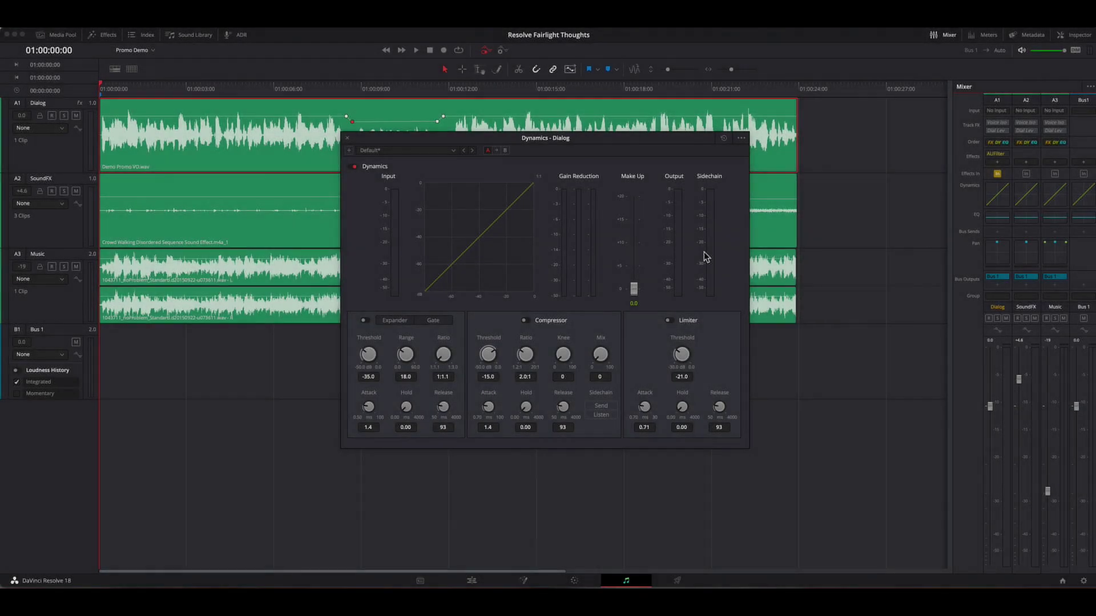
On Dialog, enable the expander (ratio 1:1.7), the compressor (knee 28, threshold -23.3) and the limiter (-26.3 dB)
{"action": "left_click", "coordinate": [364, 321]}
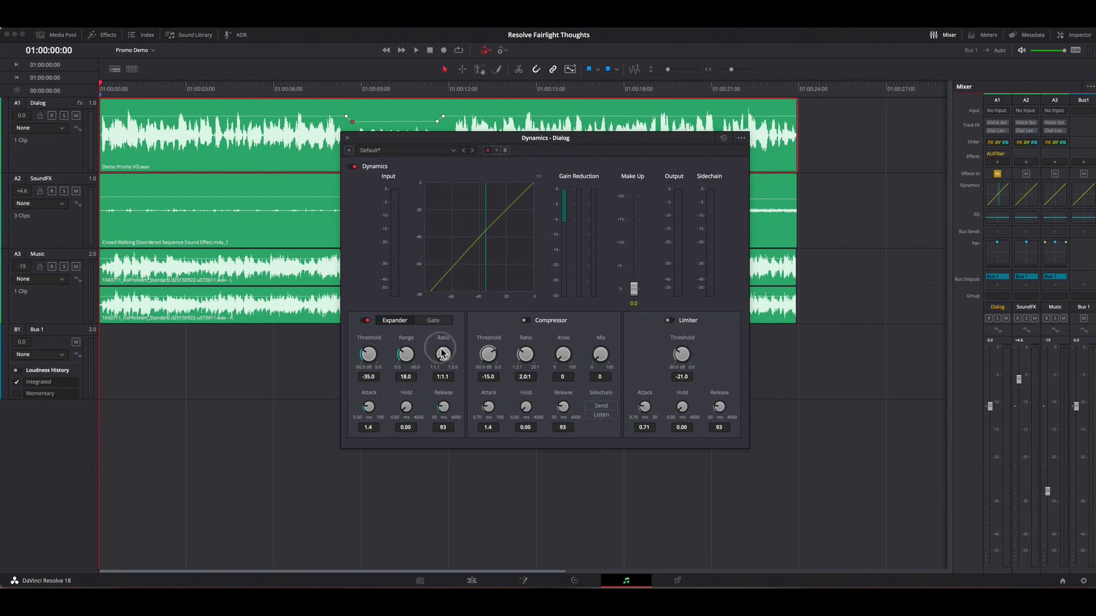
{"action": "left_click_drag", "start_coordinate": [444, 356], "coordinate": [452, 350]}
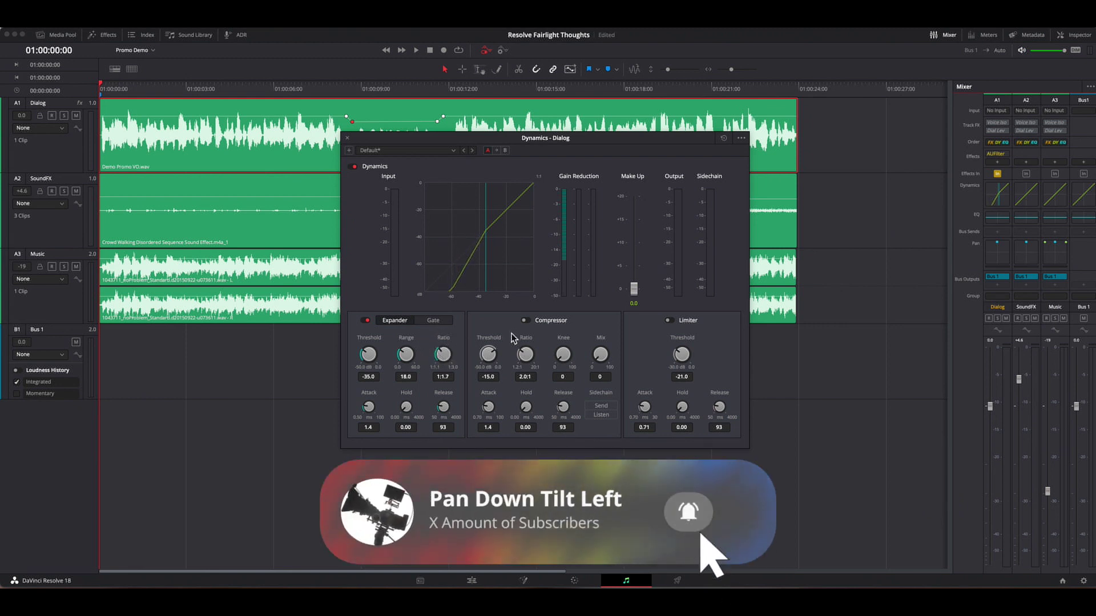
{"action": "left_click", "coordinate": [527, 321]}
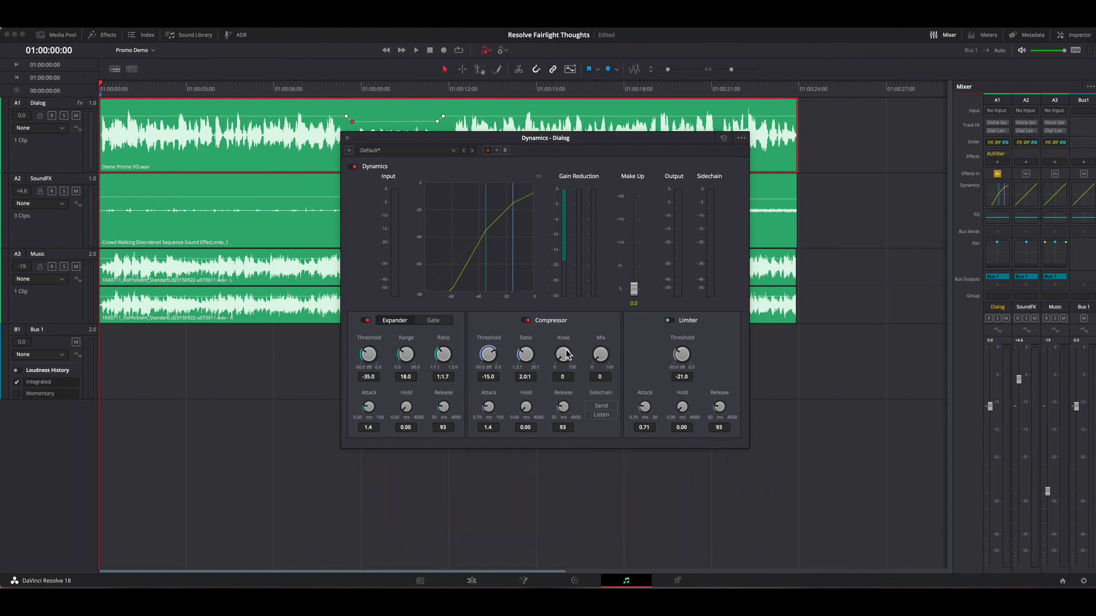
{"action": "left_click_drag", "start_coordinate": [564, 353], "coordinate": [631, 346]}
{"action": "left_click_drag", "start_coordinate": [489, 352], "coordinate": [460, 381]}
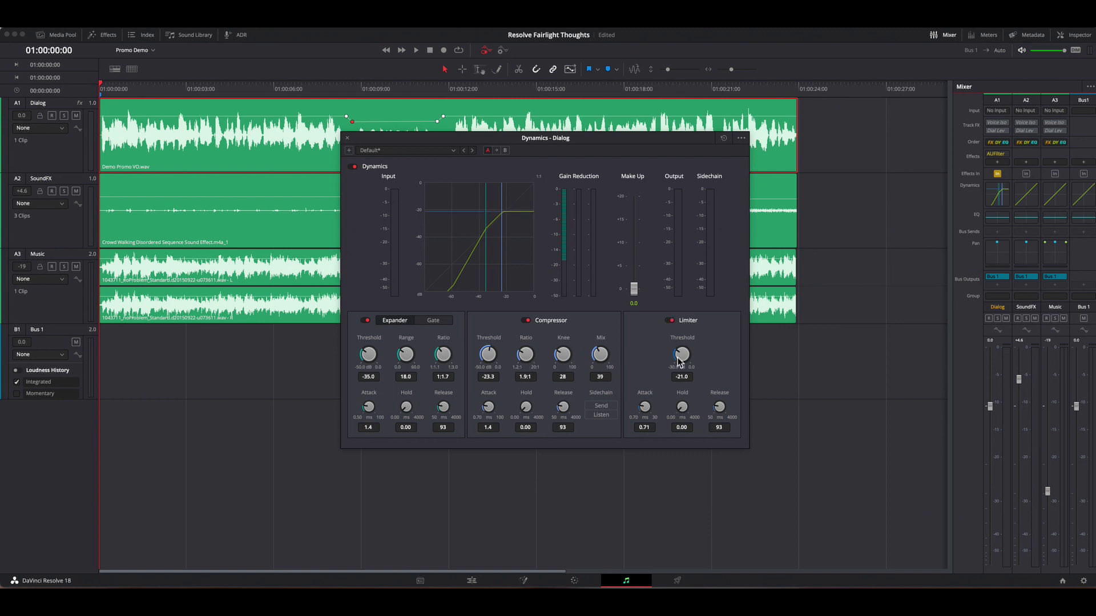
{"action": "left_click_drag", "start_coordinate": [680, 357], "coordinate": [655, 373]}
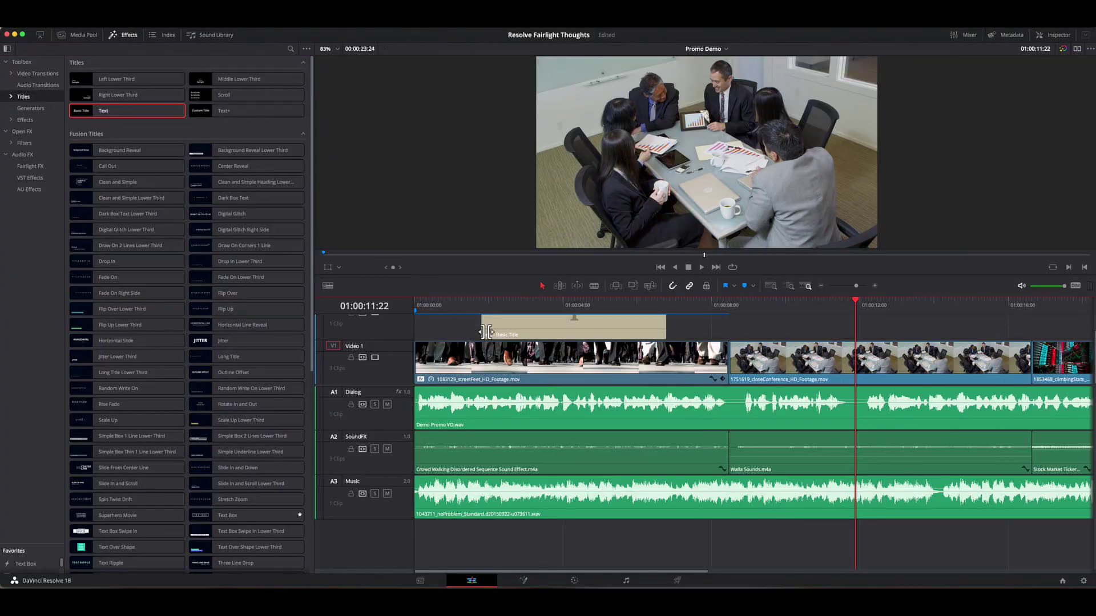
Move the Basic Title clip to the timeline start and put its text into editing in the Inspector
{"action": "left_click", "coordinate": [126, 38]}
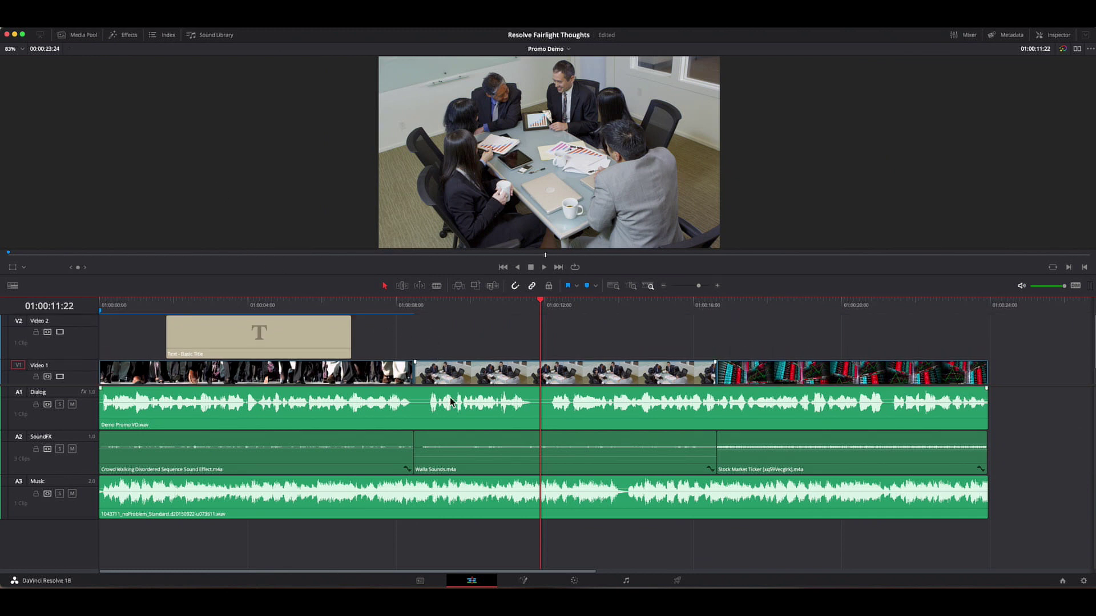
{"action": "left_click_drag", "start_coordinate": [455, 389], "coordinate": [455, 419]}
{"action": "left_click_drag", "start_coordinate": [281, 362], "coordinate": [217, 362]}
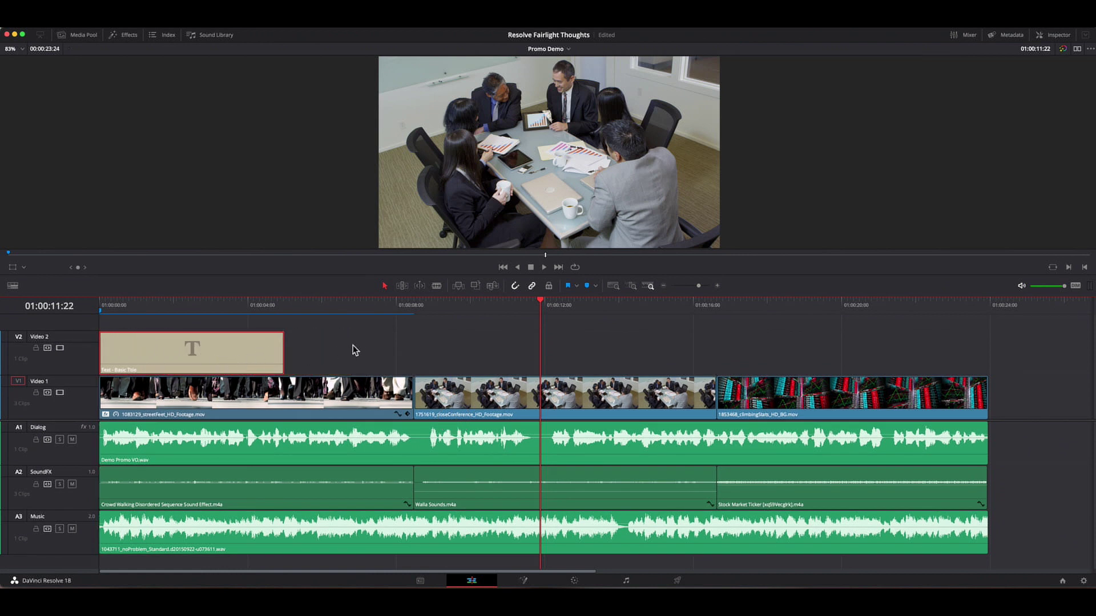
{"action": "left_click", "coordinate": [1056, 38]}
{"action": "left_click", "coordinate": [911, 119]}
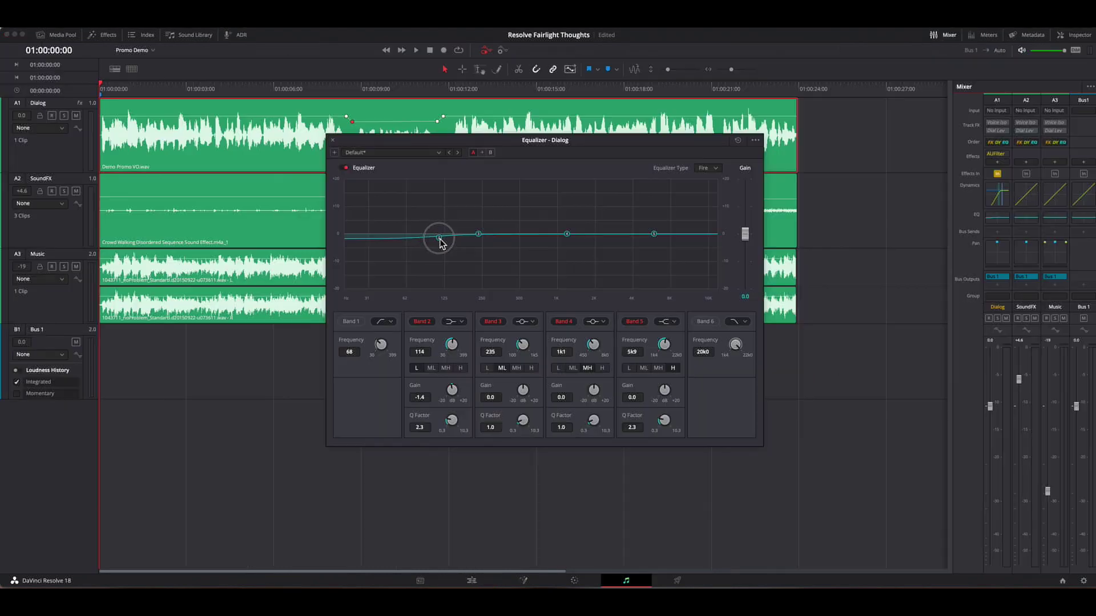
Reshape the Dialog EQ: band 2 -8 dB, band 3 at 329 Hz, band 4 -2.9 dB, band 5 +6 dB near 3k0
{"action": "left_click_drag", "start_coordinate": [435, 240], "coordinate": [441, 256]}
{"action": "left_click_drag", "start_coordinate": [656, 235], "coordinate": [614, 206]}
{"action": "left_click_drag", "start_coordinate": [566, 235], "coordinate": [557, 246]}
{"action": "left_click_drag", "start_coordinate": [479, 239], "coordinate": [497, 244]}
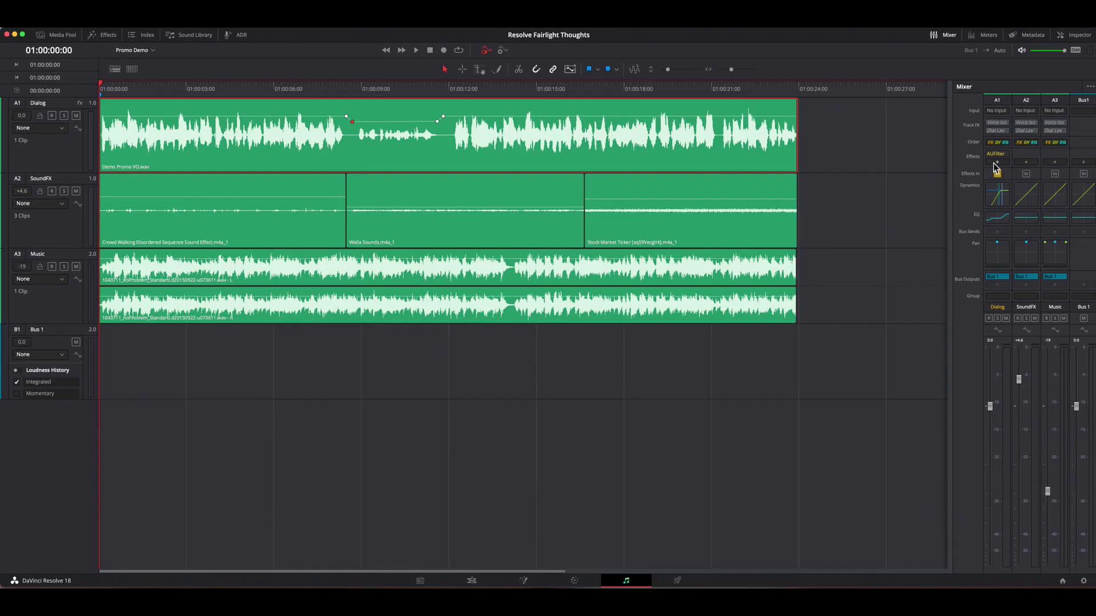
Add a Dialogue Processor to the Dialog track with Excite set to Male
{"action": "left_click", "coordinate": [996, 163]}
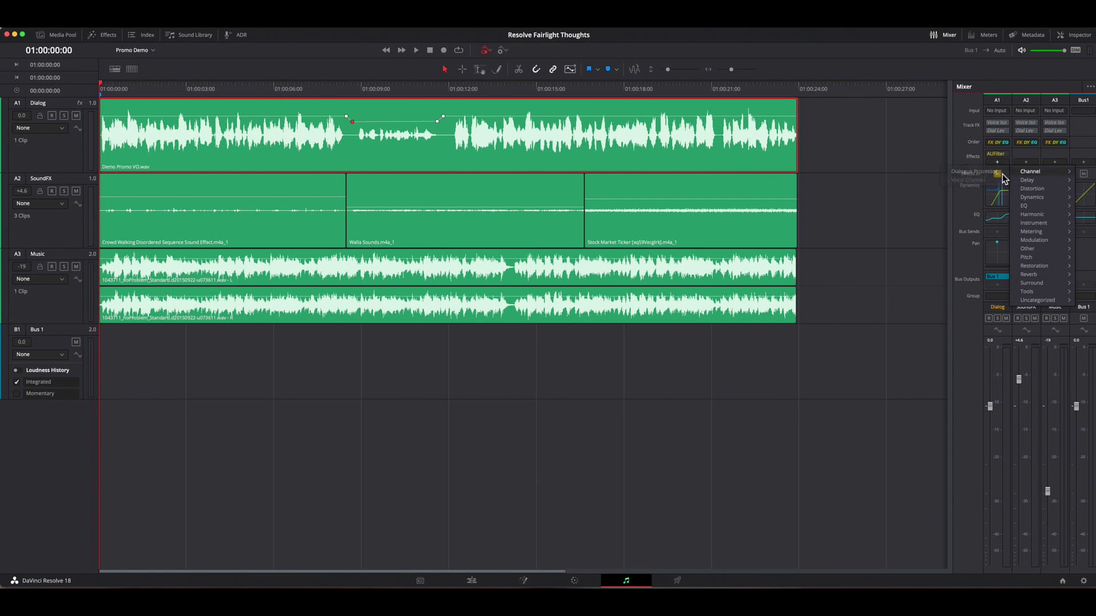
{"action": "left_click", "coordinate": [1001, 172]}
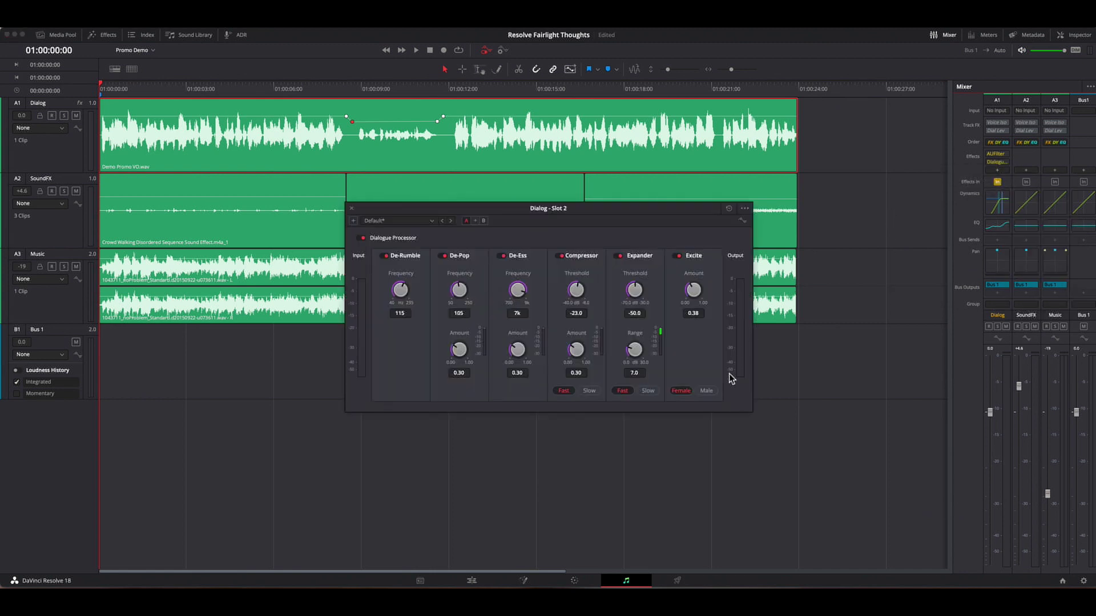
{"action": "left_click", "coordinate": [708, 391]}
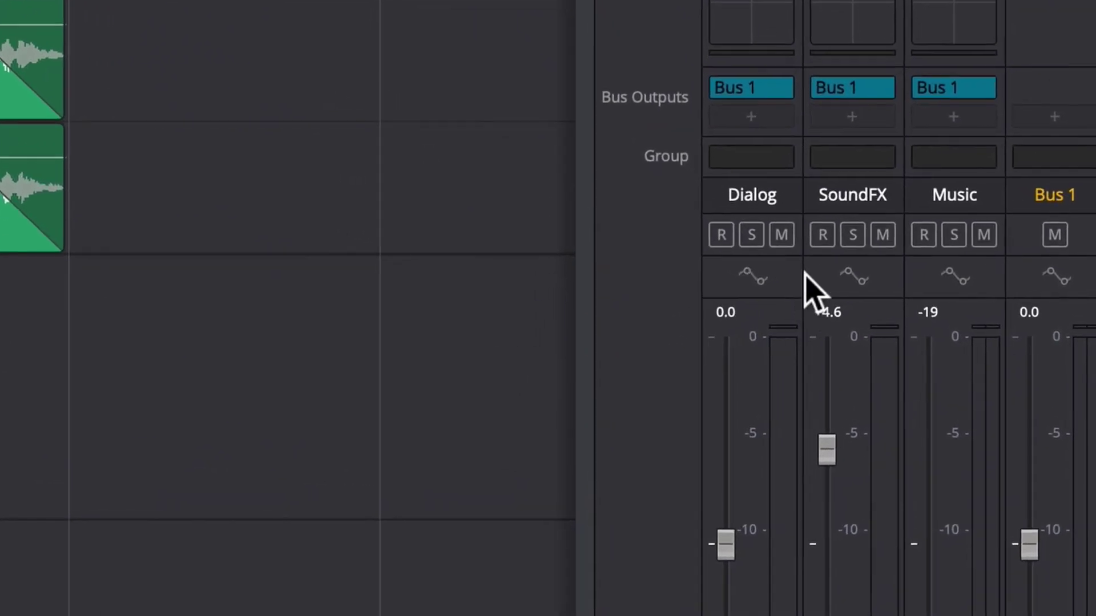
Toggle the Dialog track's mute and solo, then raise the SoundFX level to about +4 dB
{"action": "left_click", "coordinate": [823, 252]}
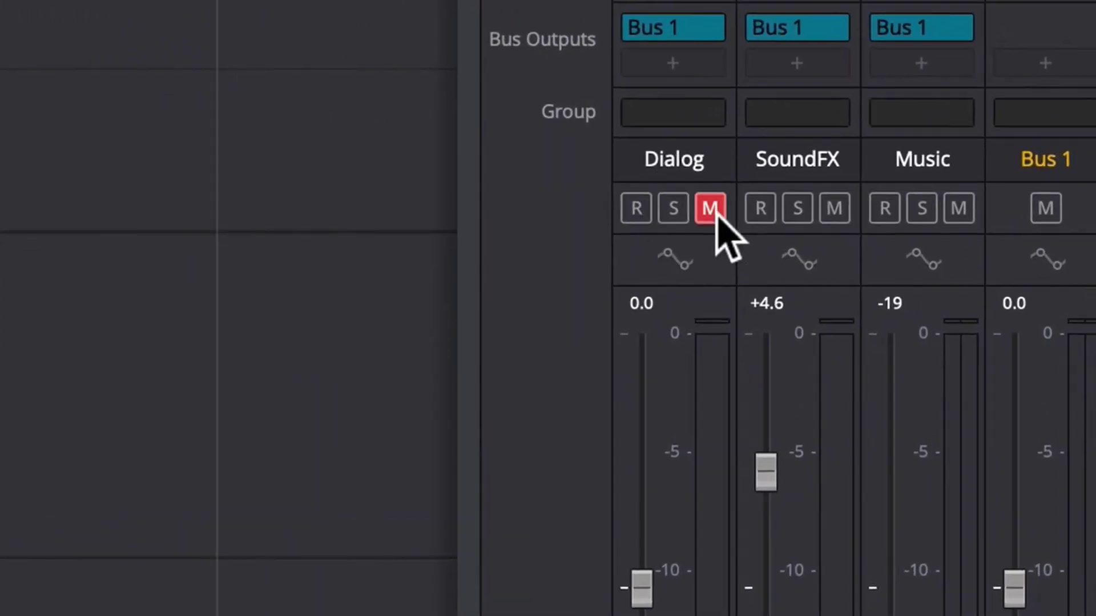
{"action": "left_click", "coordinate": [673, 212]}
{"action": "left_click", "coordinate": [673, 47]}
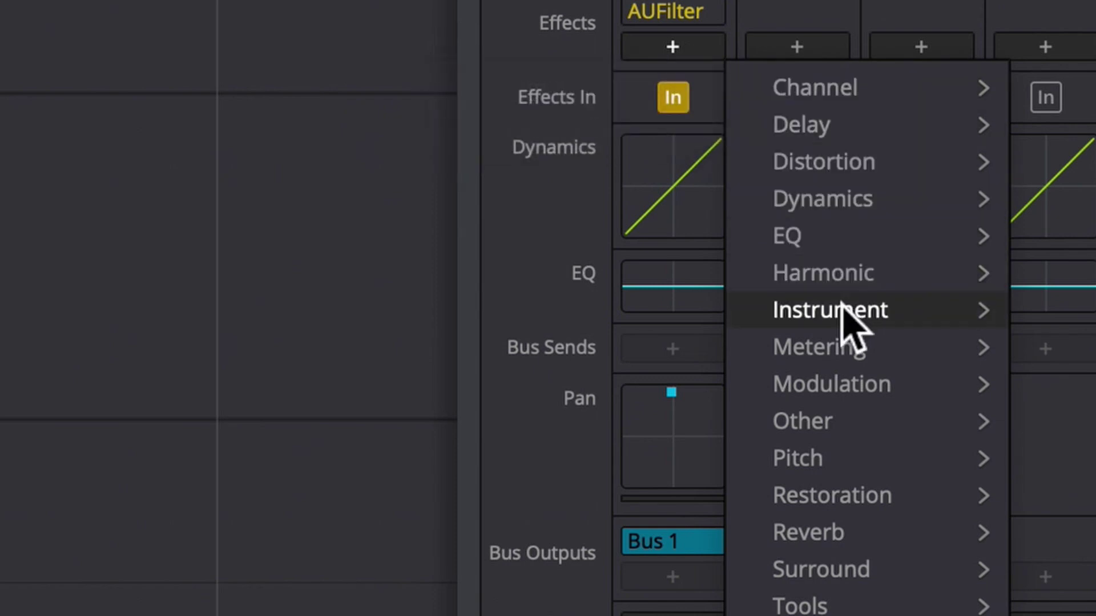
{"action": "key", "text": "Escape"}
{"action": "mouse_move", "coordinate": [766, 243]}
{"action": "left_mouse_down"}
{"action": "mouse_move", "coordinate": [774, 291]}
{"action": "mouse_move", "coordinate": [781, 225]}
{"action": "mouse_move", "coordinate": [782, 250]}
{"action": "left_mouse_up"}
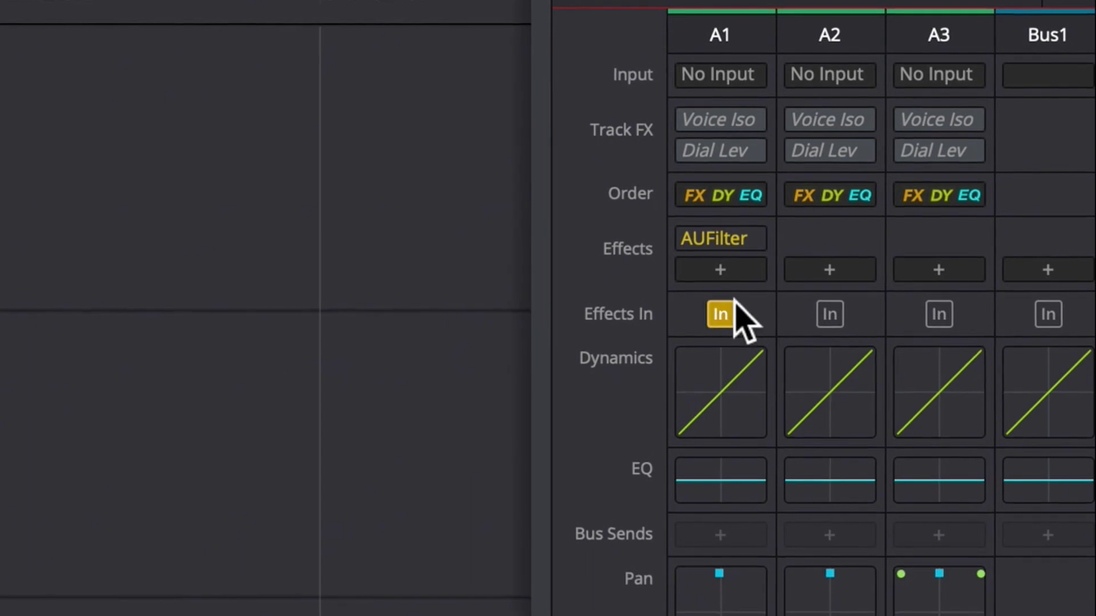
Add the Rev PLATE-140 reverb from Uncategorized > VST to the Dialog track
{"action": "left_click", "coordinate": [722, 271]}
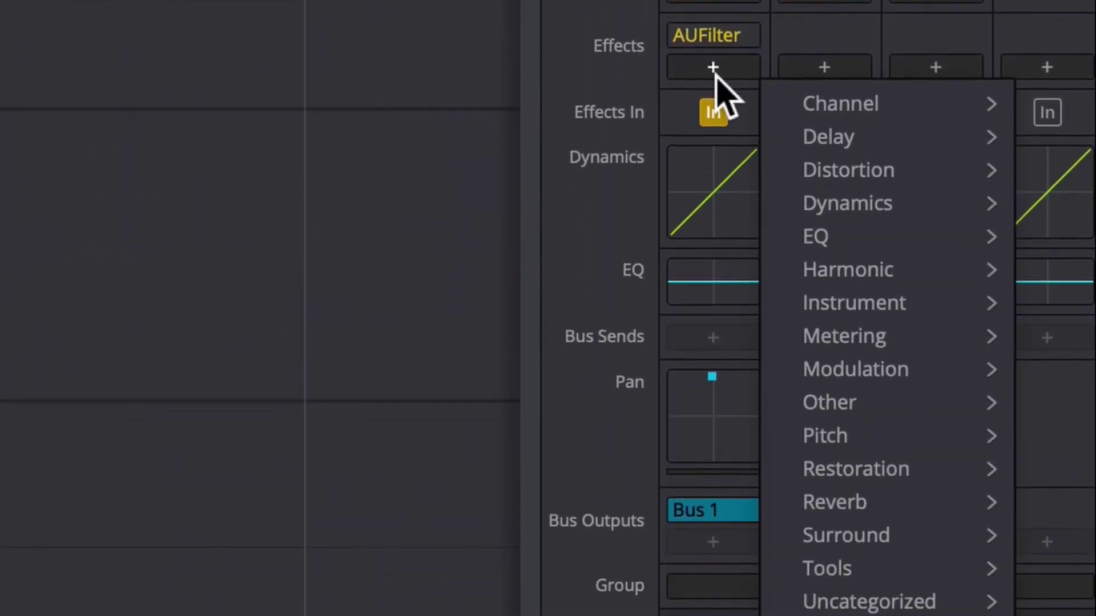
{"action": "mouse_move", "coordinate": [845, 594]}
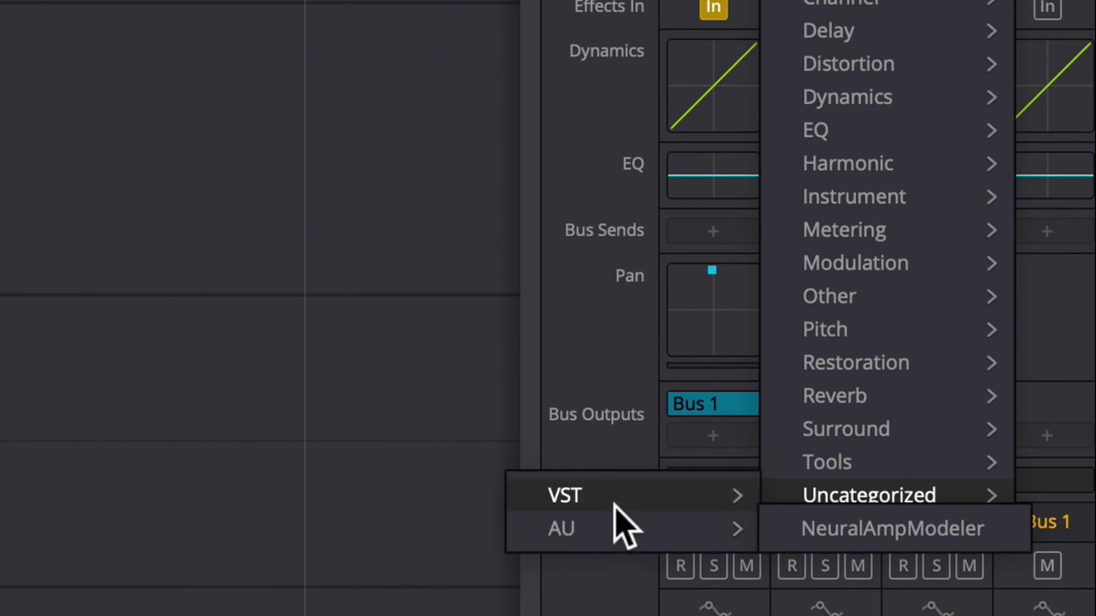
{"action": "mouse_move", "coordinate": [616, 505]}
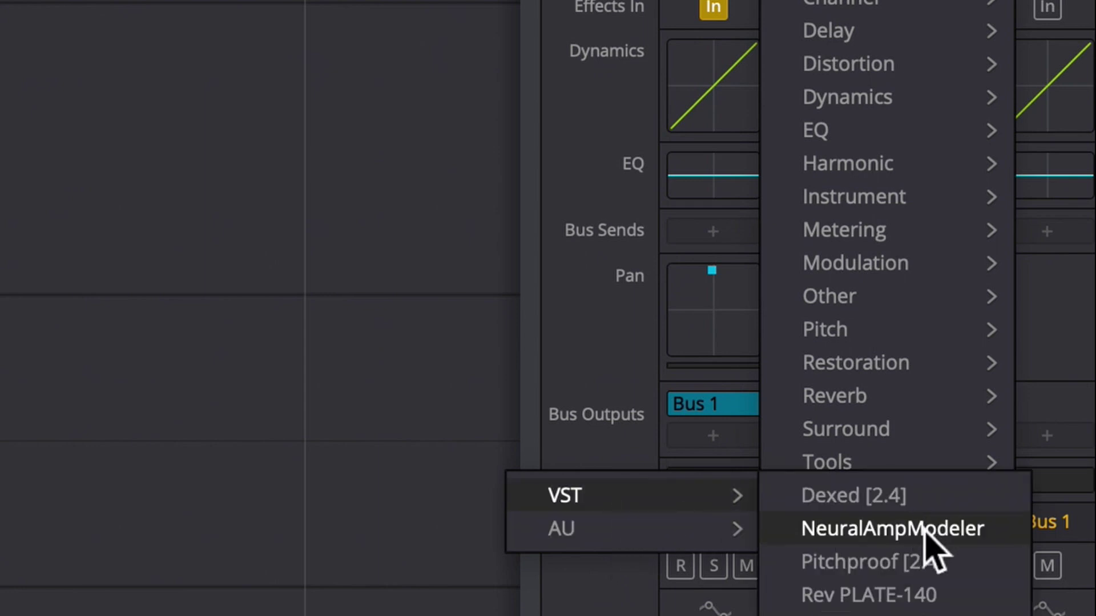
{"action": "left_click", "coordinate": [897, 595]}
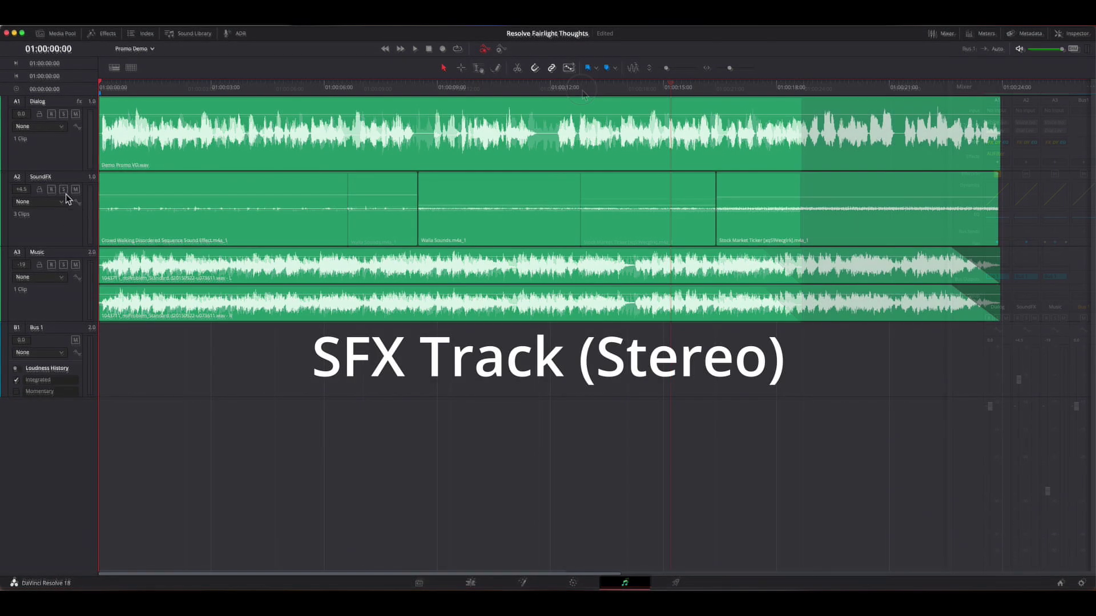
Play the SoundFX track soloed, then switch the solo to the Music track and play it
{"action": "left_click", "coordinate": [64, 190]}
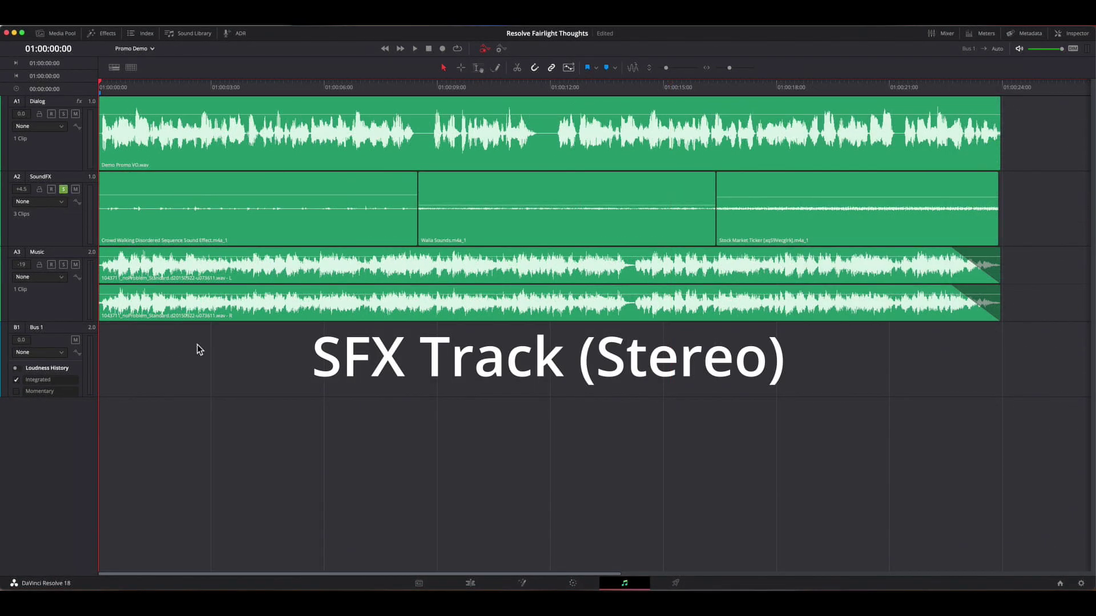
{"action": "key", "text": "space"}
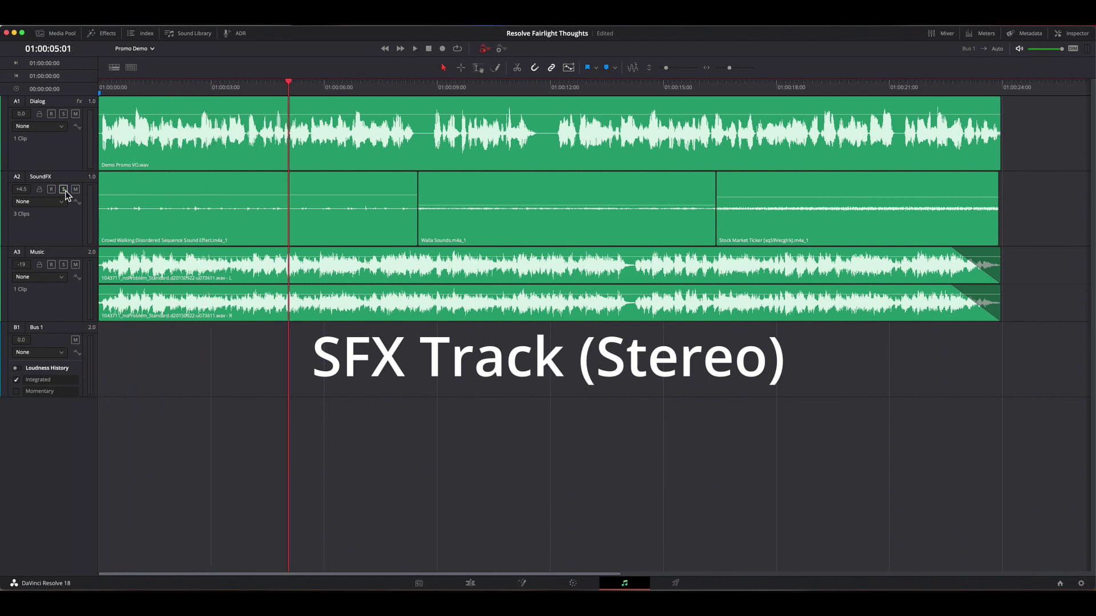
{"action": "left_click", "coordinate": [63, 189]}
{"action": "left_click", "coordinate": [63, 264]}
{"action": "key", "text": "space"}
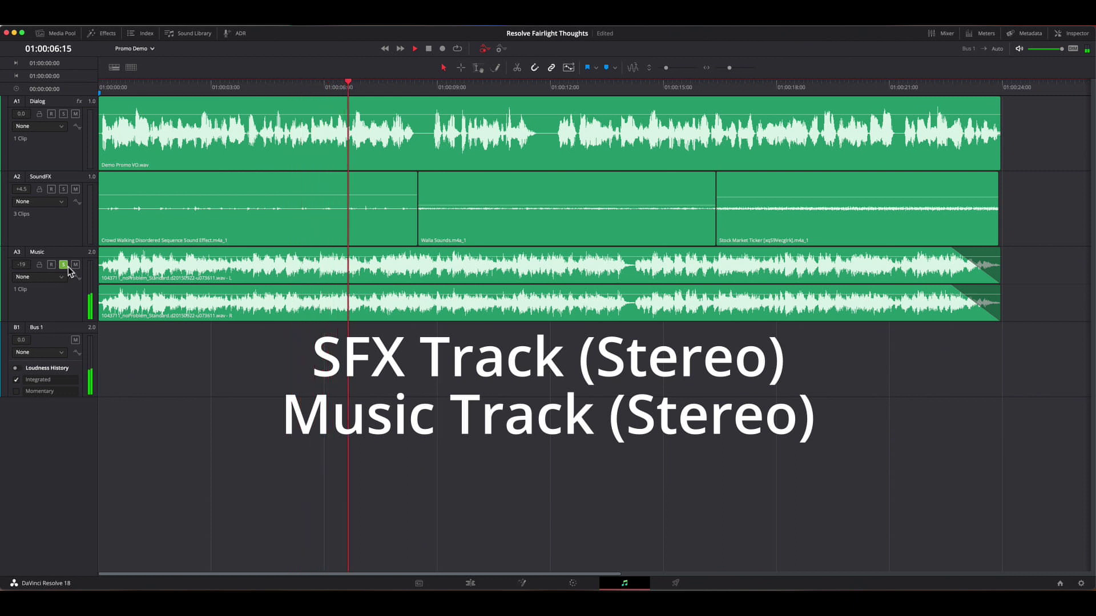
Unsolo Music, stop, then play the Dialog track soloed
{"action": "left_click", "coordinate": [63, 264]}
{"action": "key", "text": "space"}
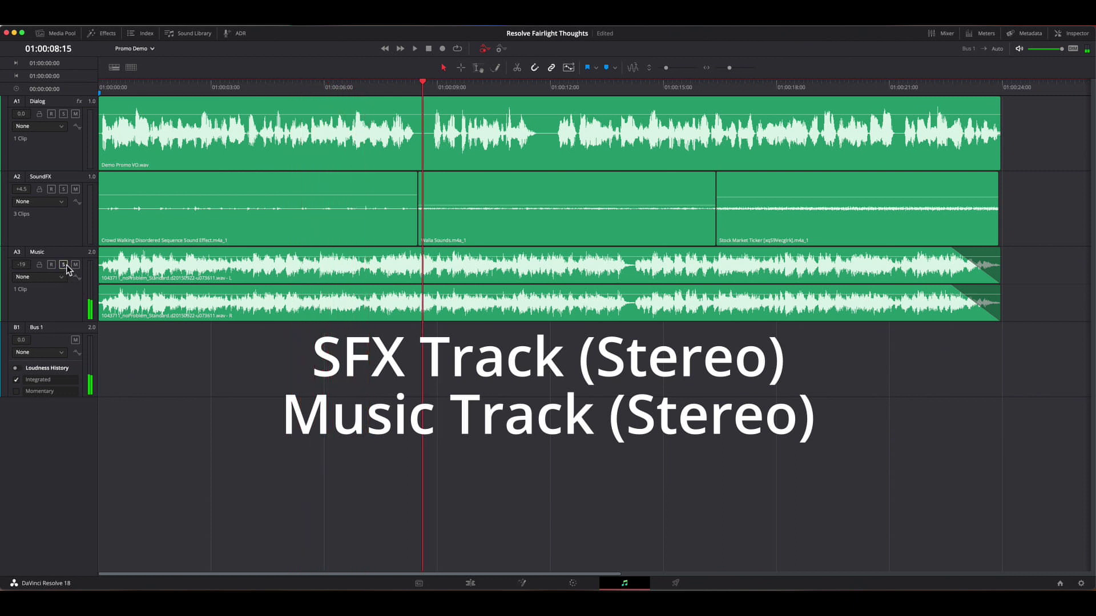
{"action": "left_click", "coordinate": [63, 114]}
{"action": "key", "text": "space"}
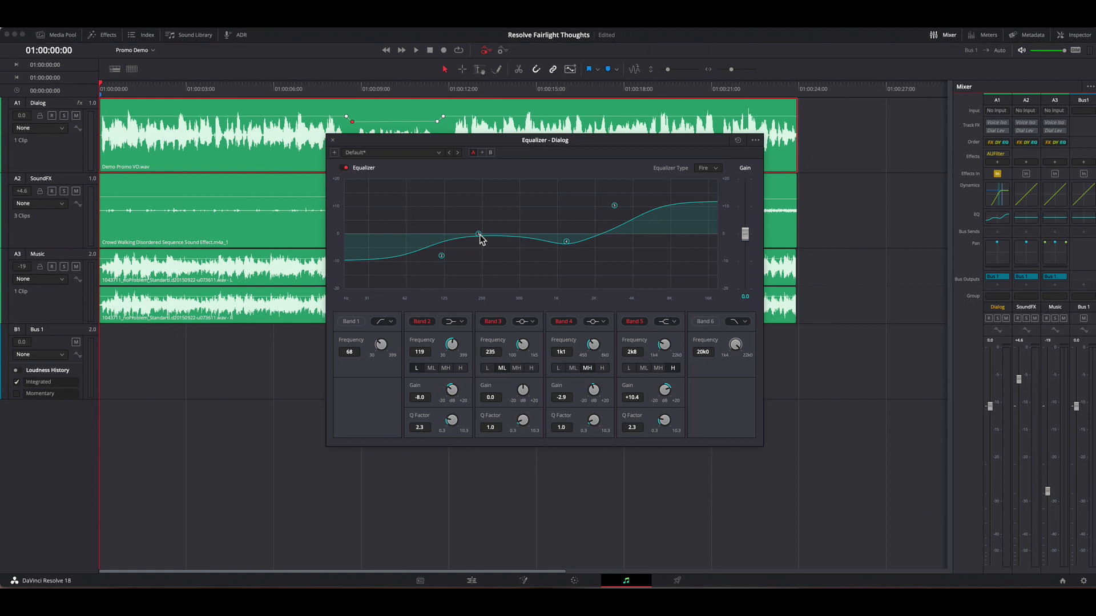
Slightly change the gain of the Dialog EQ's third band around 235 Hz
{"action": "left_click_drag", "start_coordinate": [479, 237], "coordinate": [501, 247]}
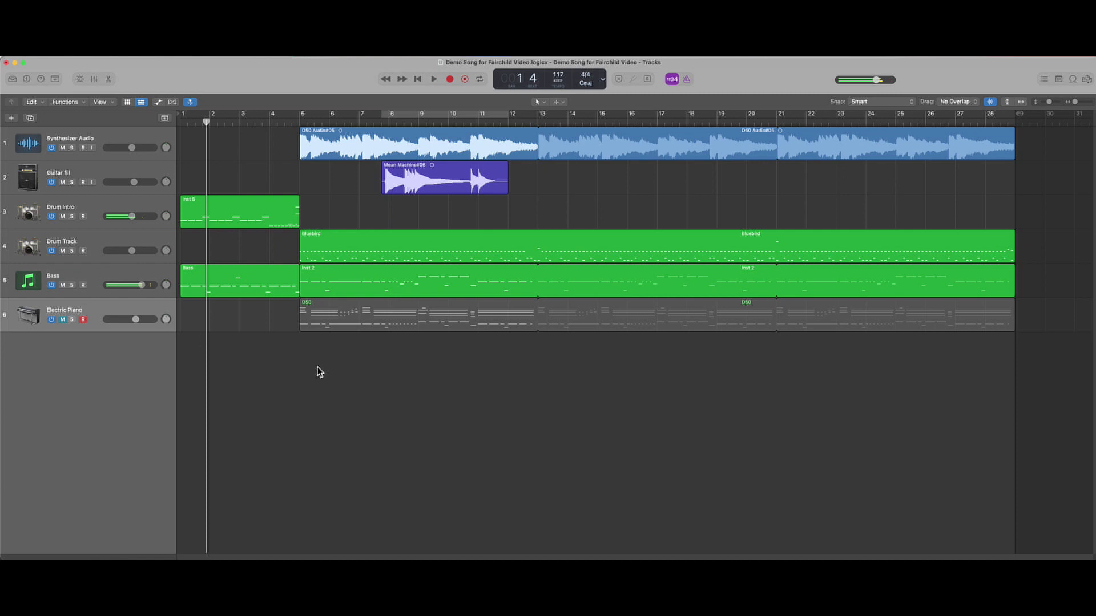
Play the song and stop playback near bar 12
{"action": "key", "text": "space"}
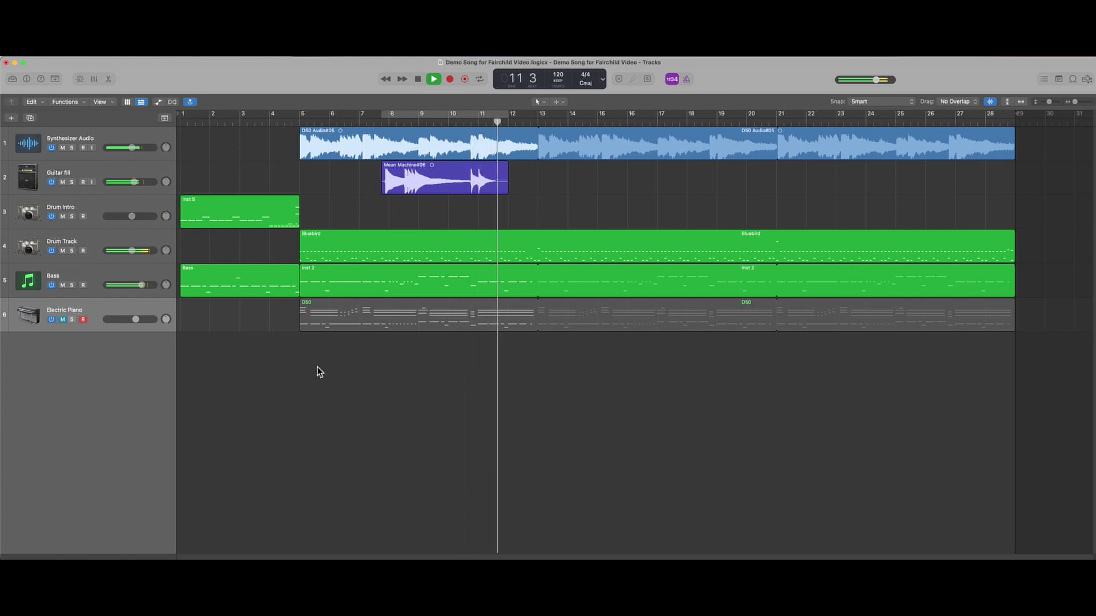
{"action": "key", "text": "space"}
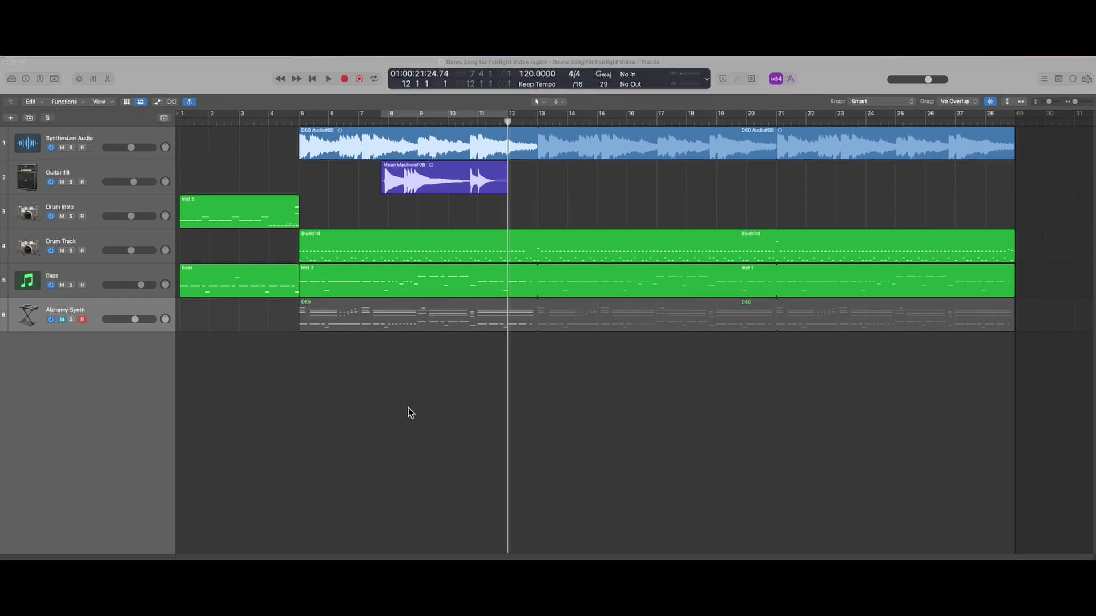
{"action": "left_click", "coordinate": [409, 407]}
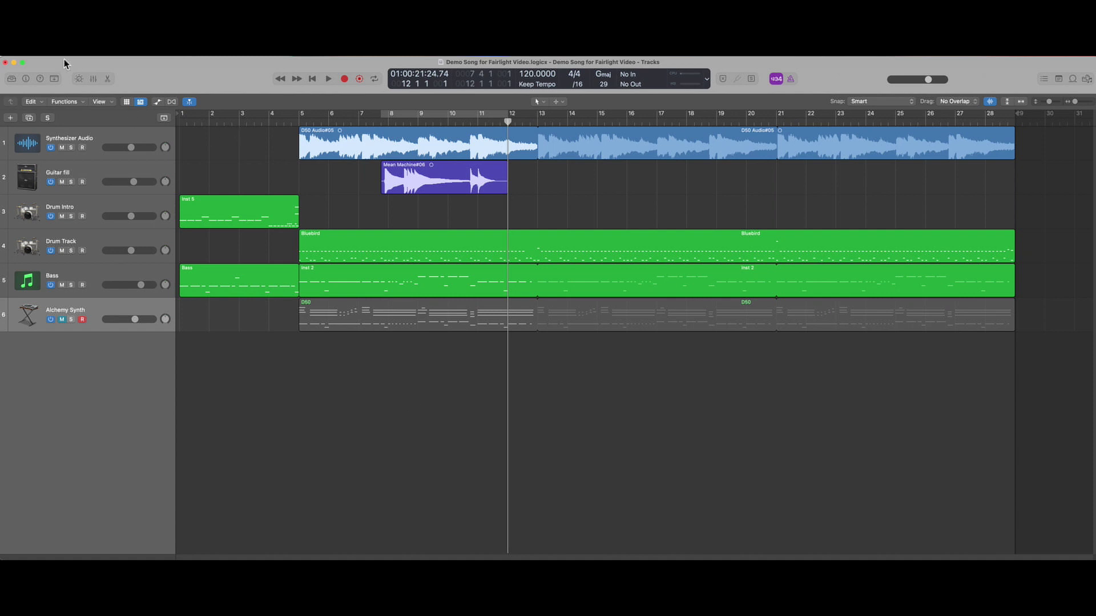
{"action": "left_click", "coordinate": [35, 57]}
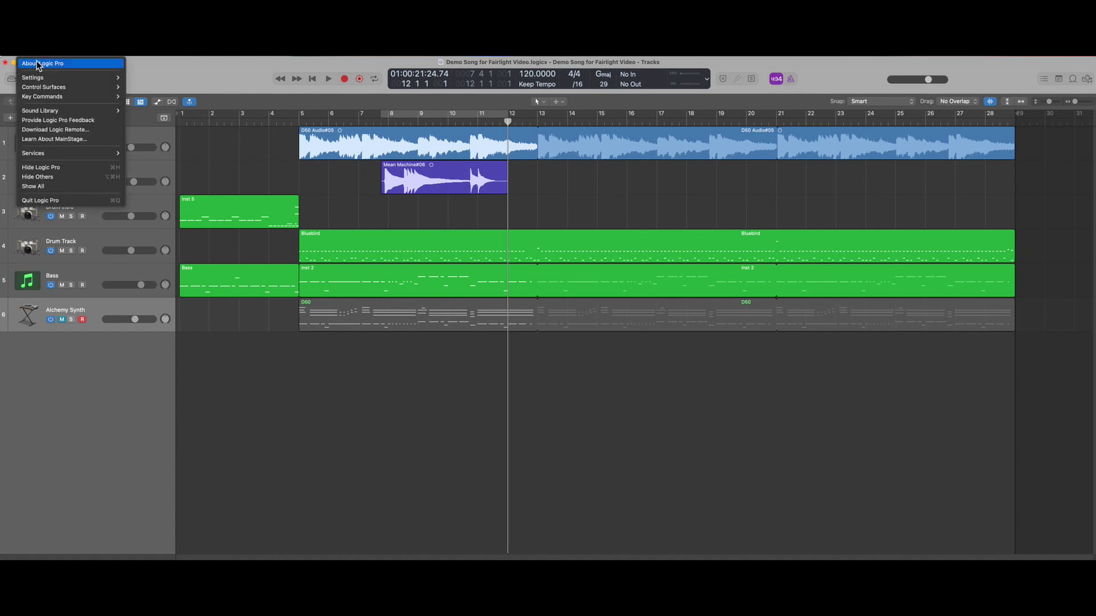
{"action": "left_click", "coordinate": [38, 61]}
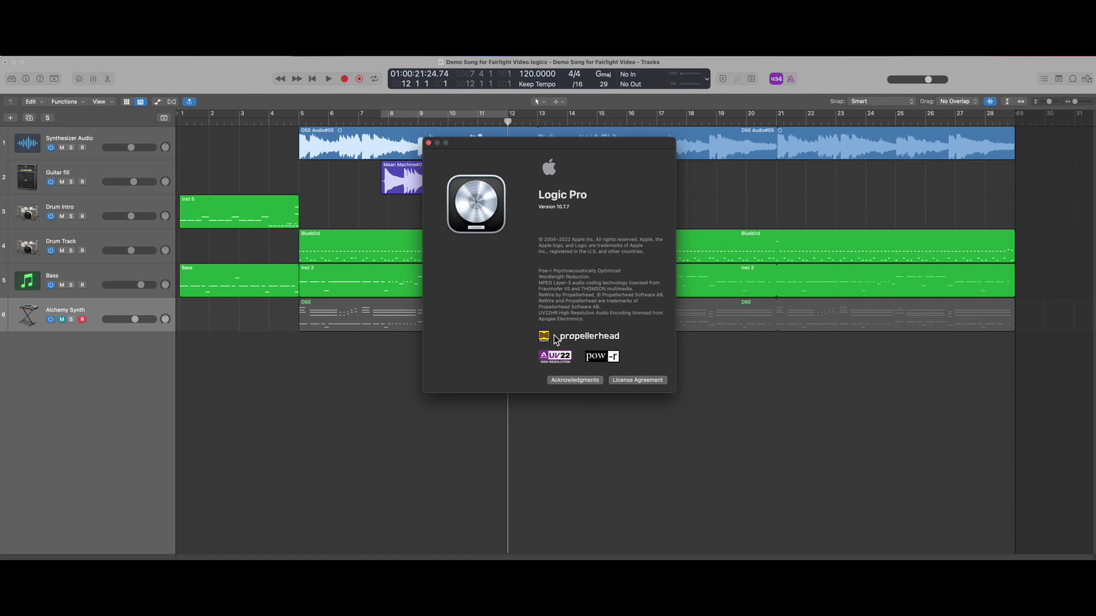
{"action": "left_click", "coordinate": [428, 143]}
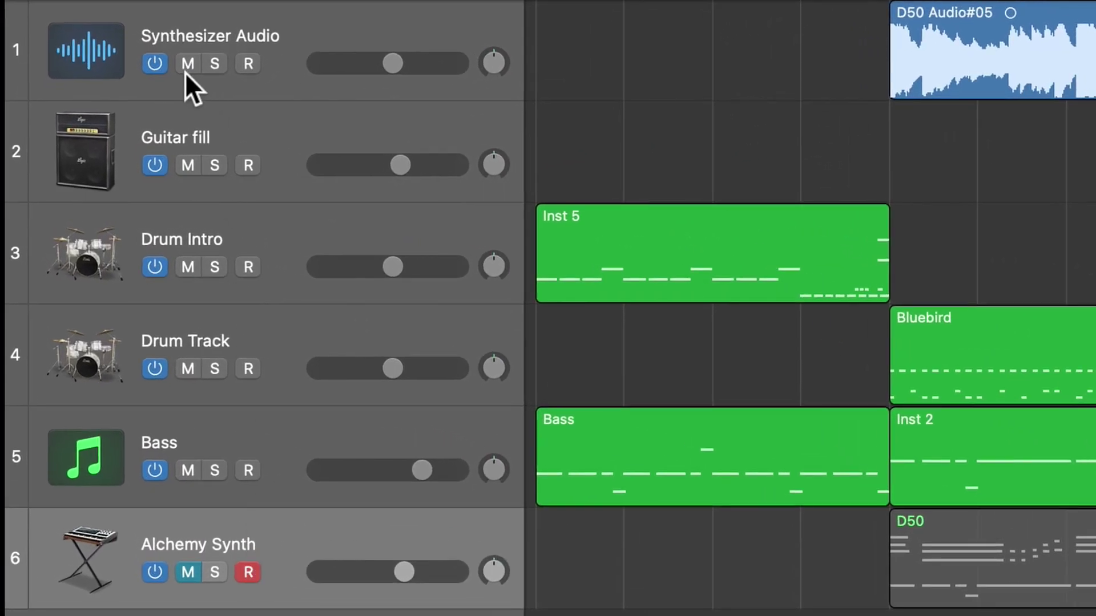
Mute, unmute and toggle solo on the Synthesizer Audio track
{"action": "left_click", "coordinate": [190, 64]}
{"action": "left_click", "coordinate": [190, 64]}
{"action": "left_click", "coordinate": [221, 64]}
{"action": "left_click", "coordinate": [221, 64]}
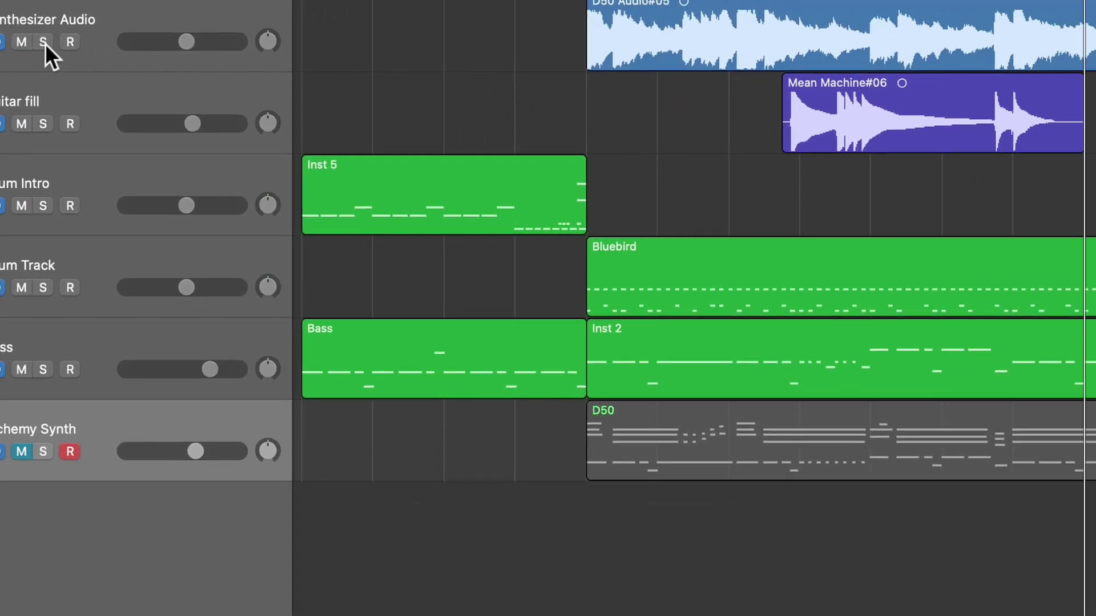
In the Mixer, toggle the Bass solo and inspect its output and Audio FX choices without changes
{"action": "key", "text": "x"}
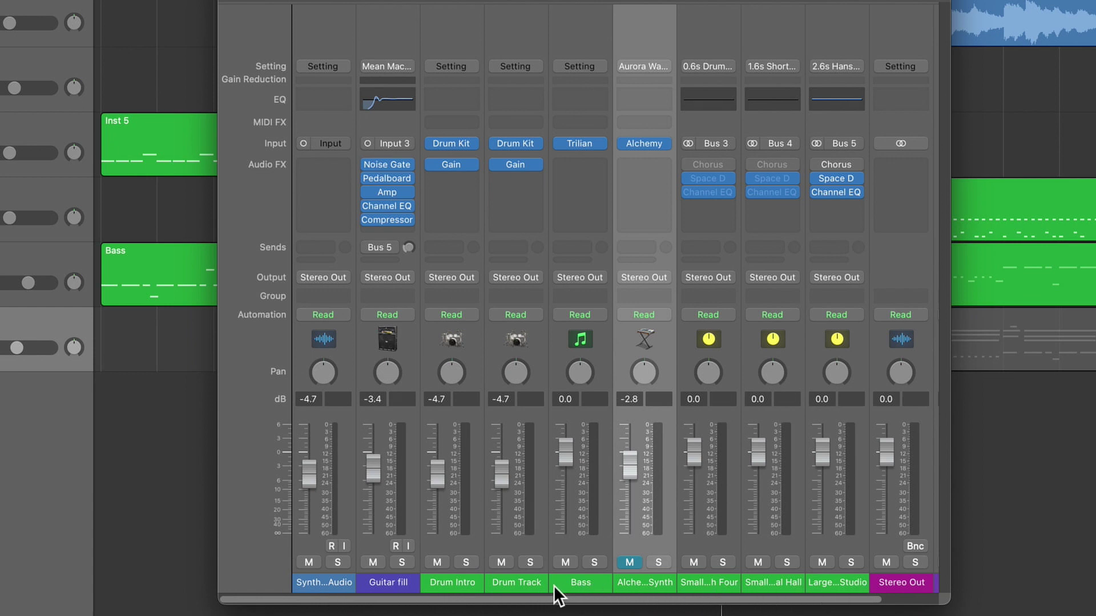
{"action": "left_click", "coordinate": [599, 565]}
{"action": "left_click", "coordinate": [599, 565]}
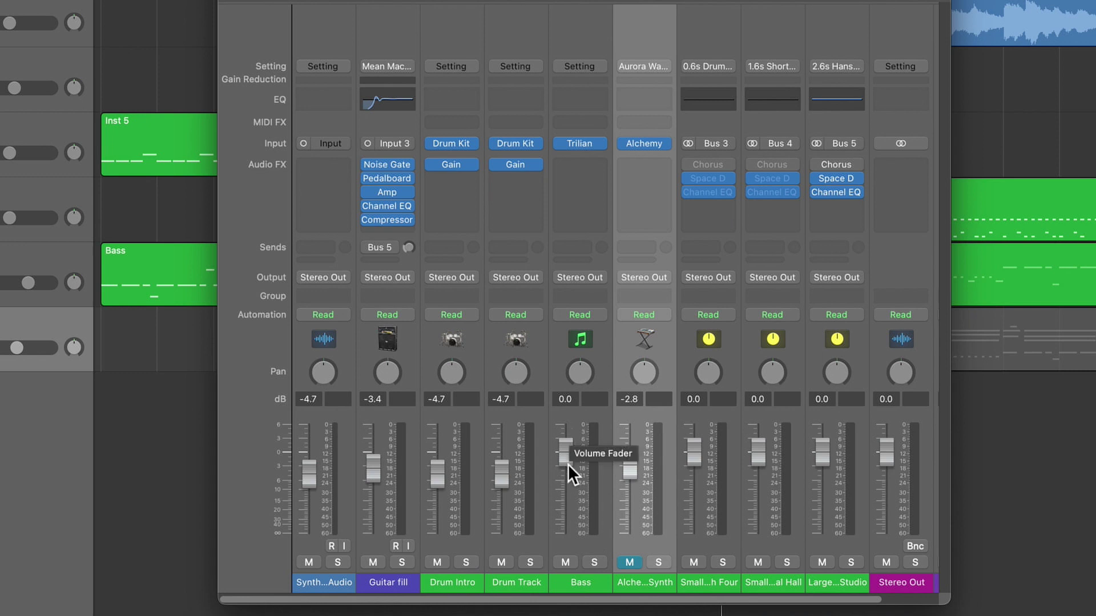
{"action": "left_click", "coordinate": [586, 279]}
{"action": "left_click", "coordinate": [600, 168]}
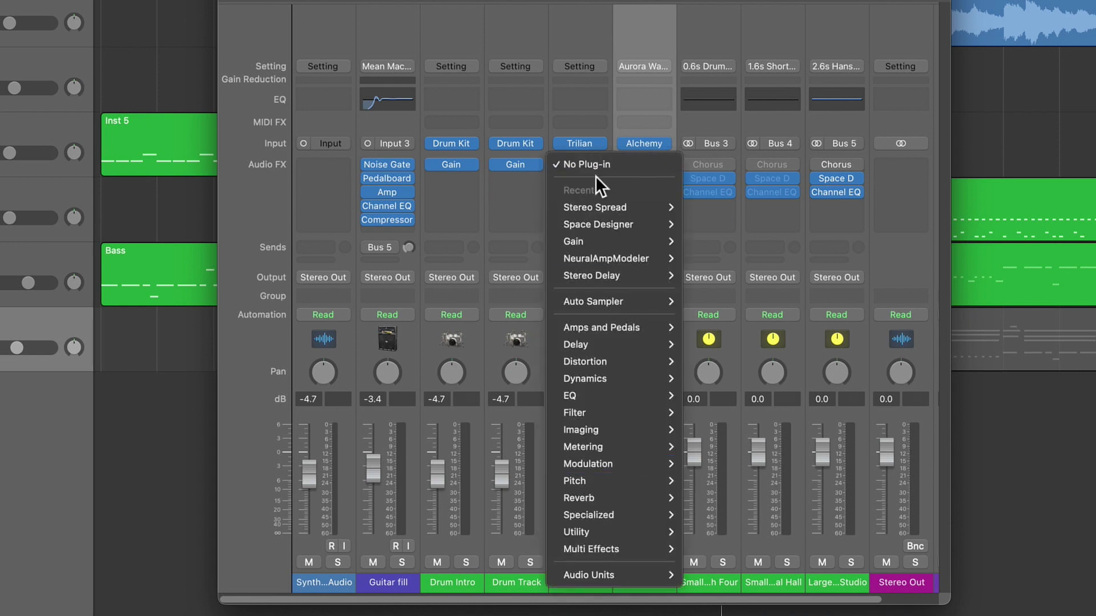
{"action": "key", "text": "Escape"}
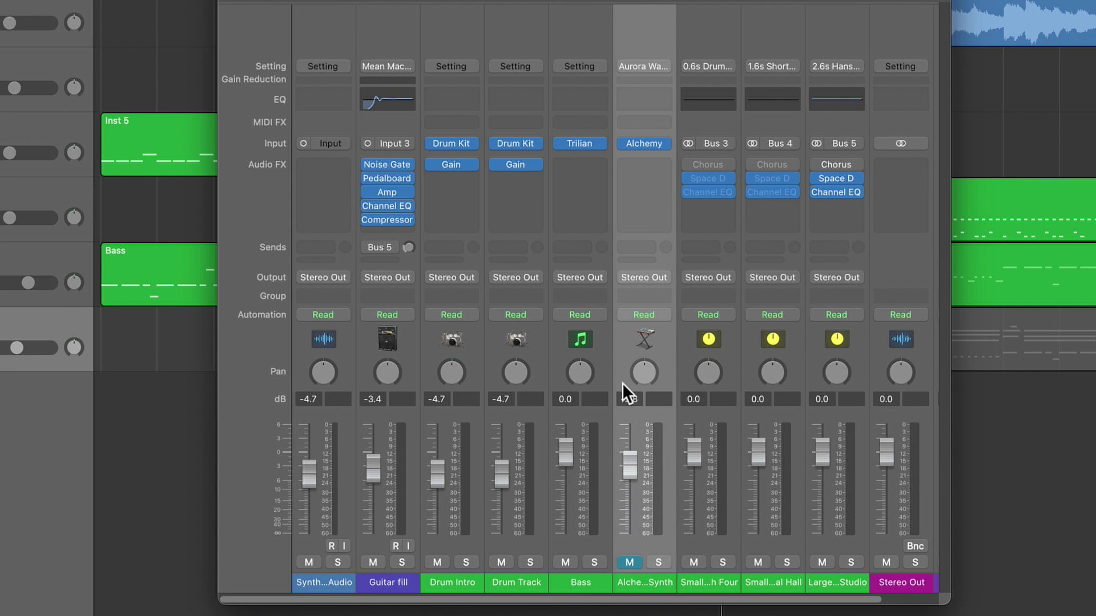
Open the score with Cmd+3, scroll through the notation, close it, and select the D50 region
{"action": "key", "text": "super+3"}
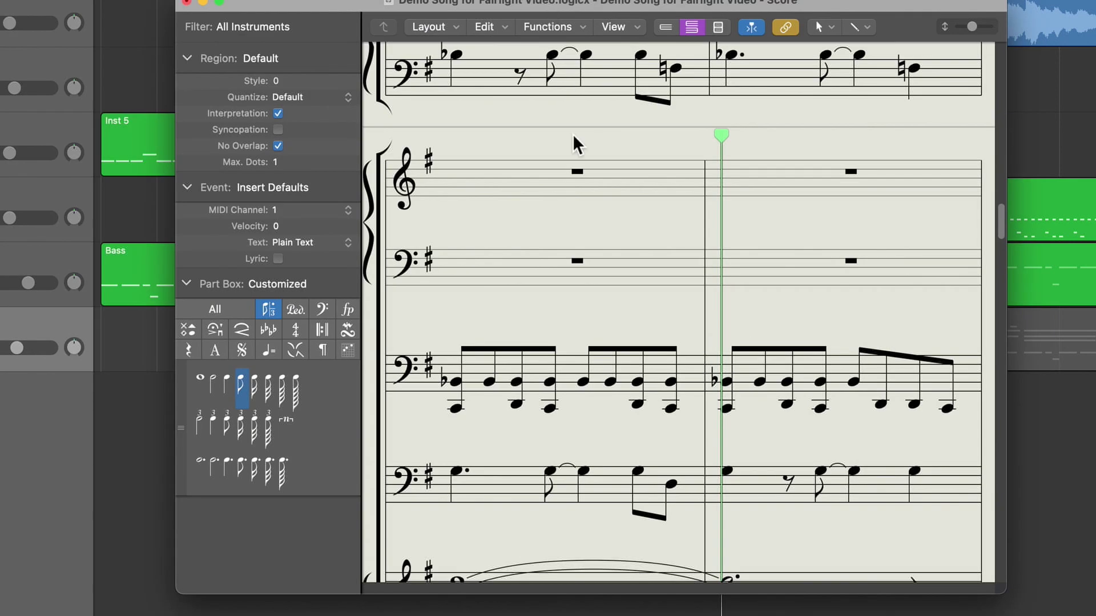
{"action": "scroll", "coordinate": [598, 297], "scroll_direction": "down", "scroll_amount": 3}
{"action": "scroll", "coordinate": [596, 293], "scroll_direction": "down", "scroll_amount": 3}
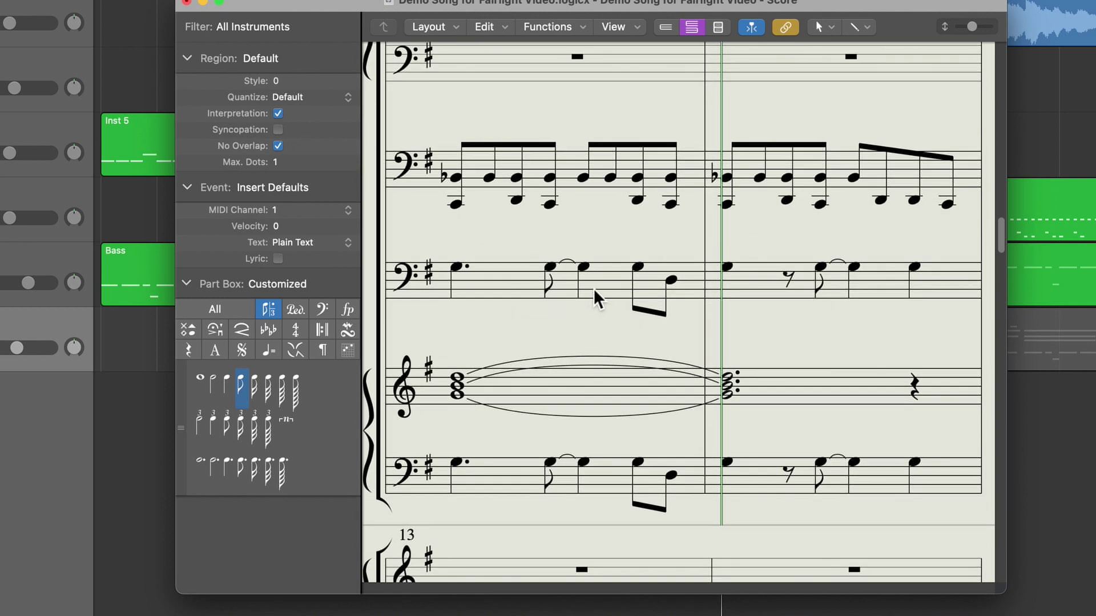
{"action": "scroll", "coordinate": [591, 286], "scroll_direction": "down", "scroll_amount": 10}
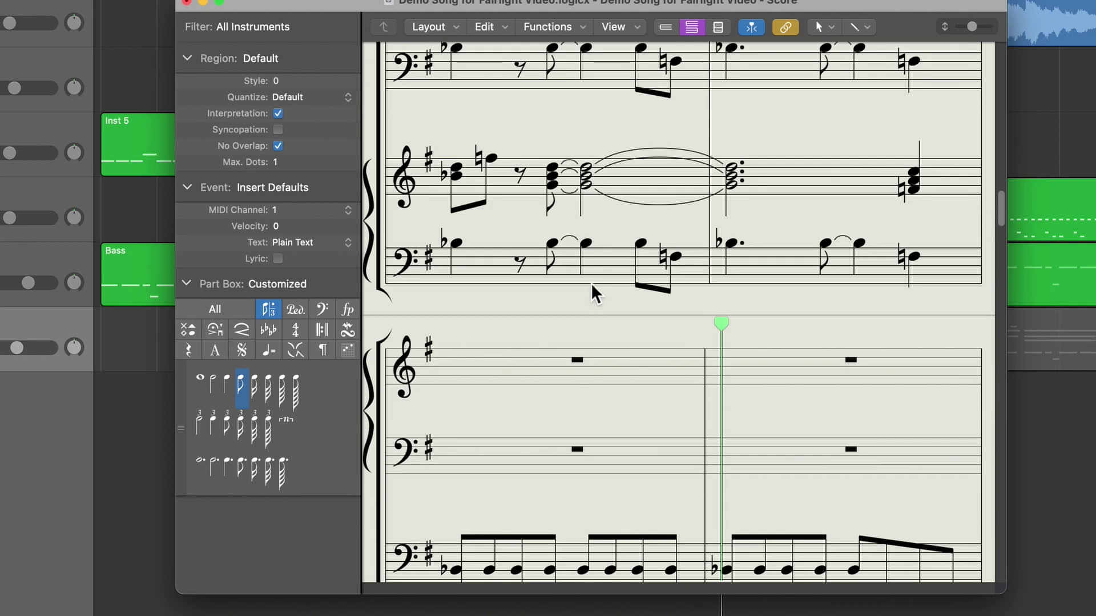
{"action": "scroll", "coordinate": [592, 285], "scroll_direction": "up", "scroll_amount": 1}
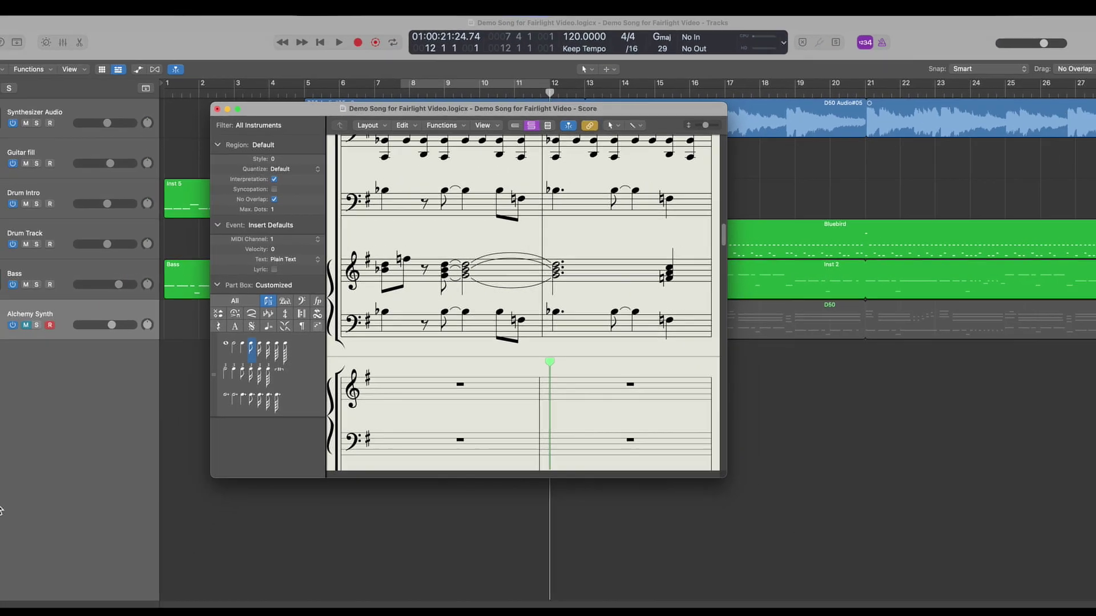
{"action": "left_click", "coordinate": [217, 109]}
{"action": "left_click", "coordinate": [147, 315]}
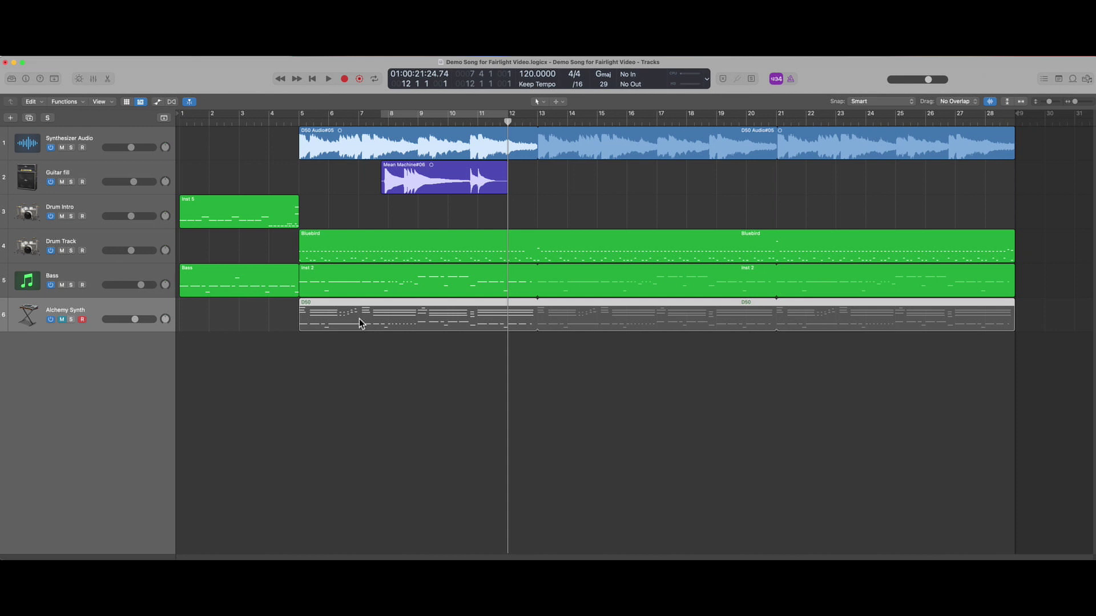
Select Synthesizer Audio, then Alchemy Synth, and show the inspector with the D50 region settings
{"action": "left_click", "coordinate": [275, 143]}
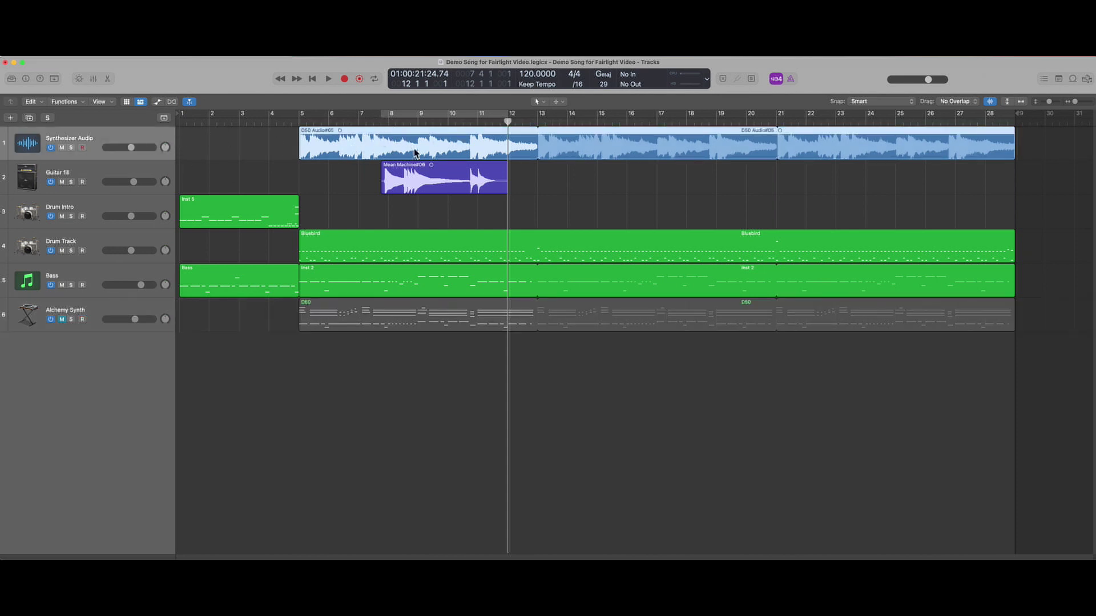
{"action": "left_click", "coordinate": [36, 315]}
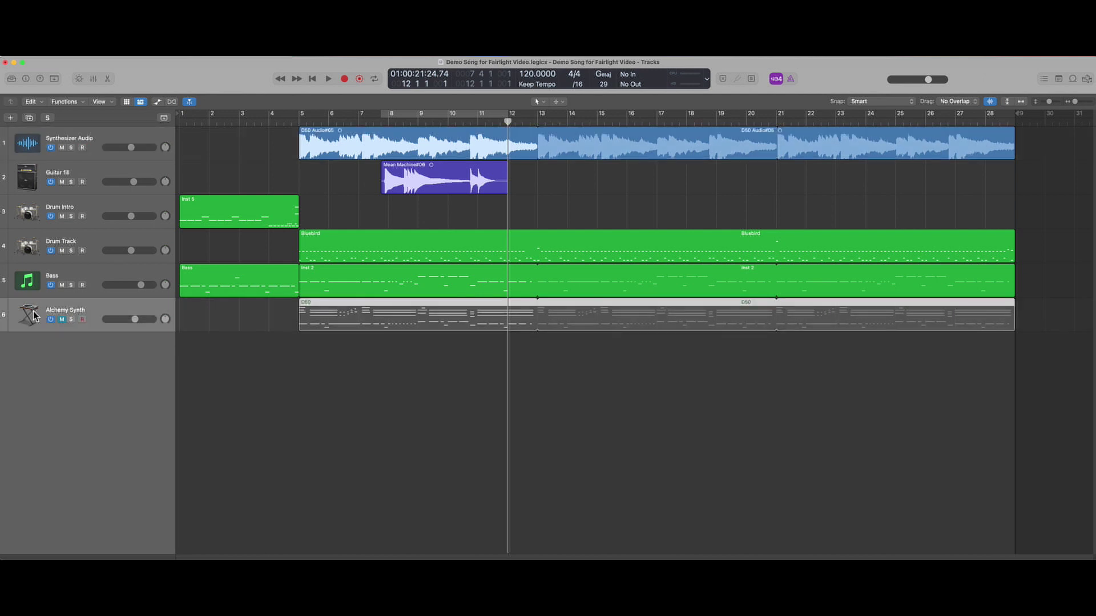
{"action": "left_click", "coordinate": [26, 80]}
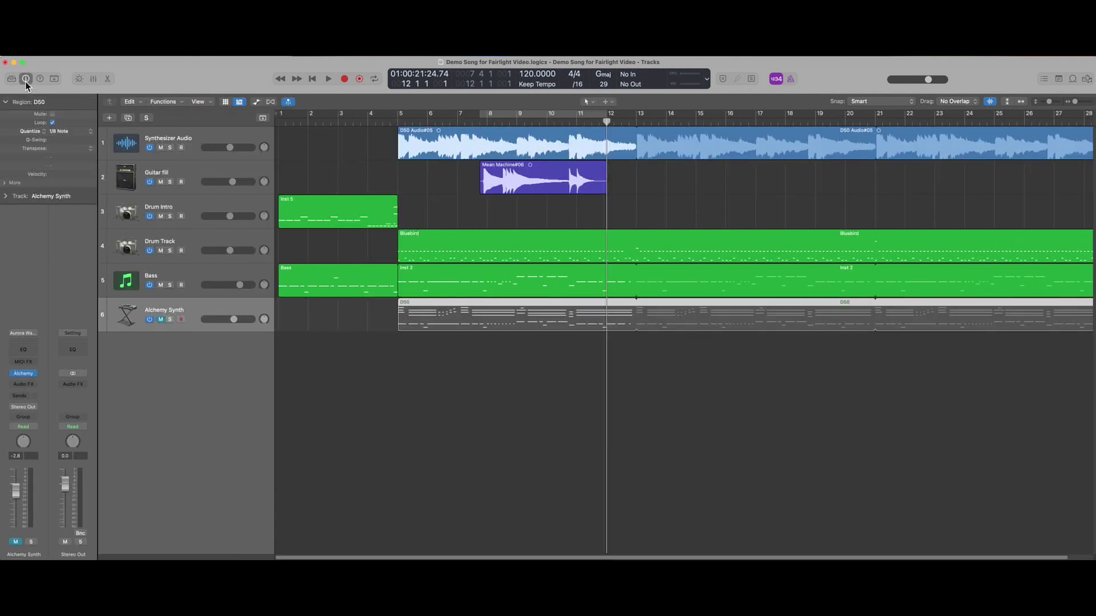
Deselect the D50 region, then solo the Alchemy Synth track and play its part
{"action": "left_click", "coordinate": [409, 345]}
{"action": "left_click", "coordinate": [170, 320]}
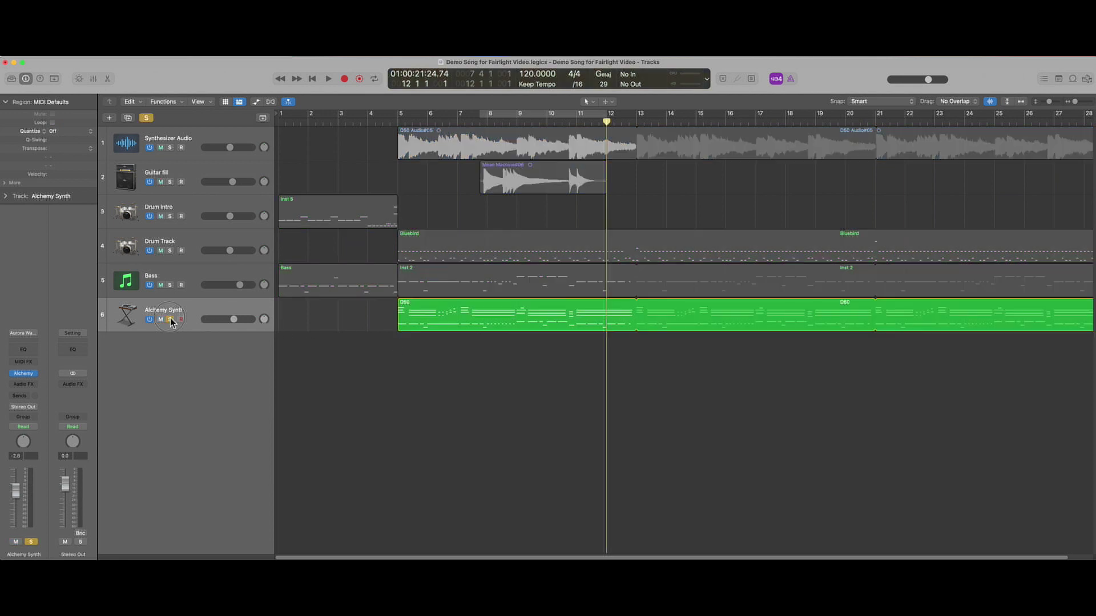
{"action": "key", "text": "space"}
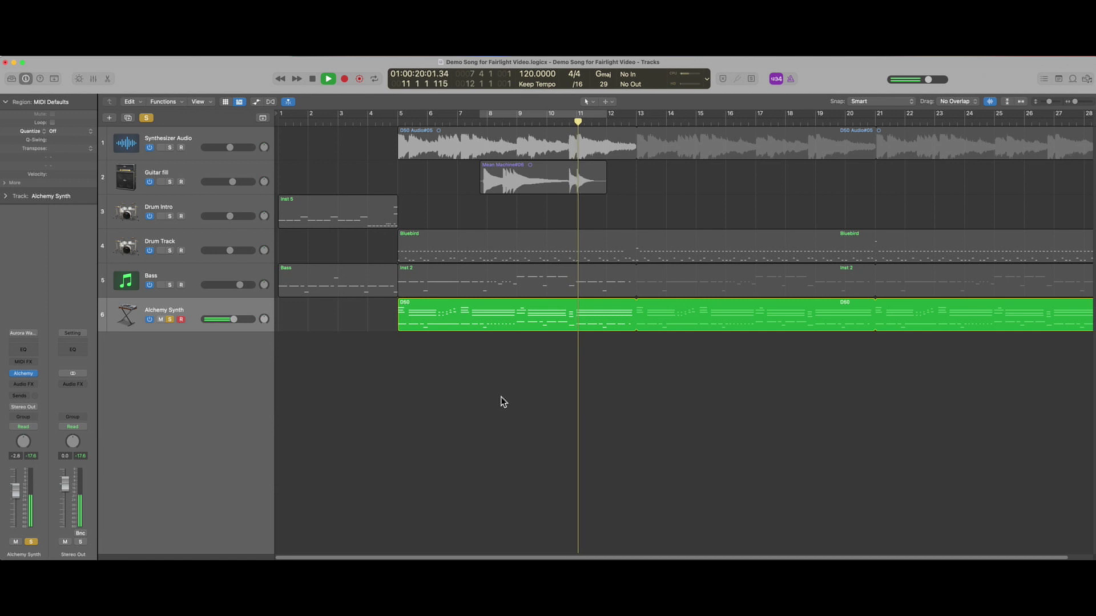
{"action": "key", "text": "space"}
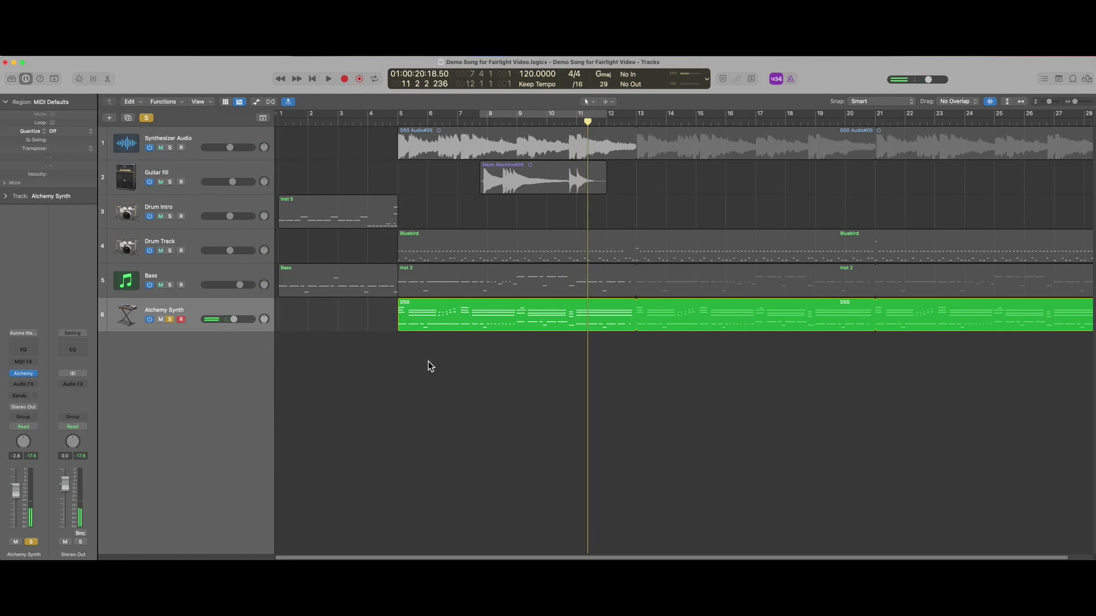
Mute Alchemy Synth, audition Synthesizer Audio soloed, then move the solo back to Alchemy Synth
{"action": "left_click", "coordinate": [171, 321]}
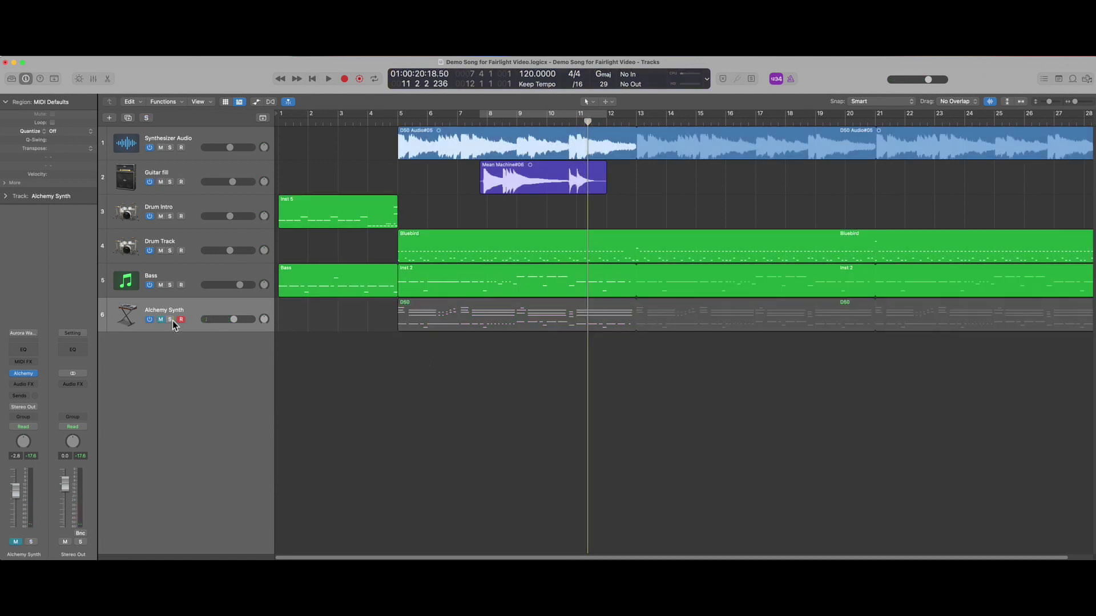
{"action": "left_click", "coordinate": [170, 148]}
{"action": "key", "text": "space"}
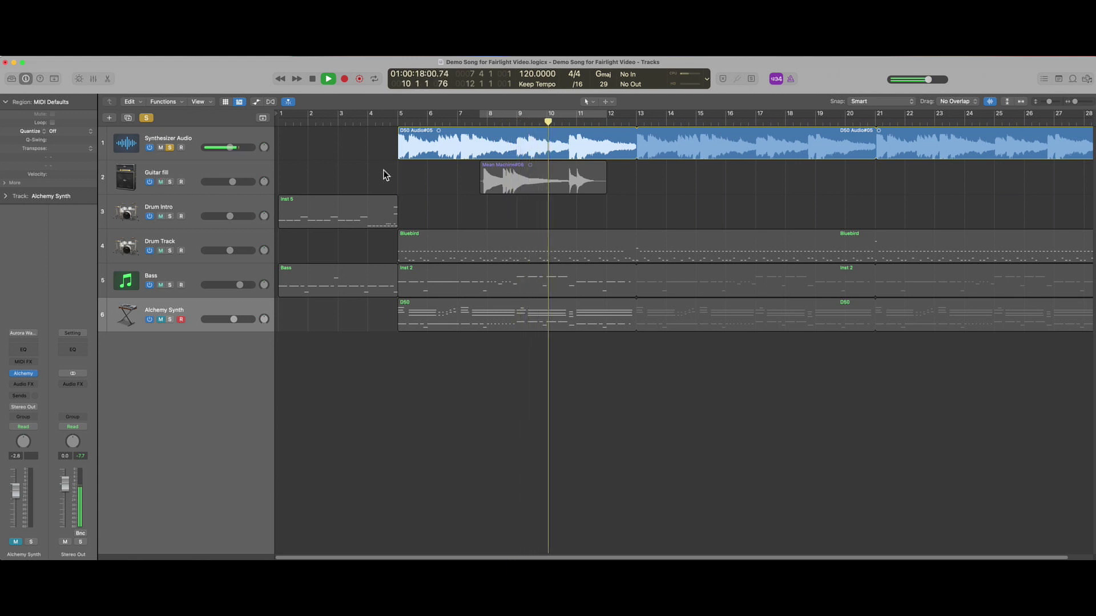
{"action": "key", "text": "space"}
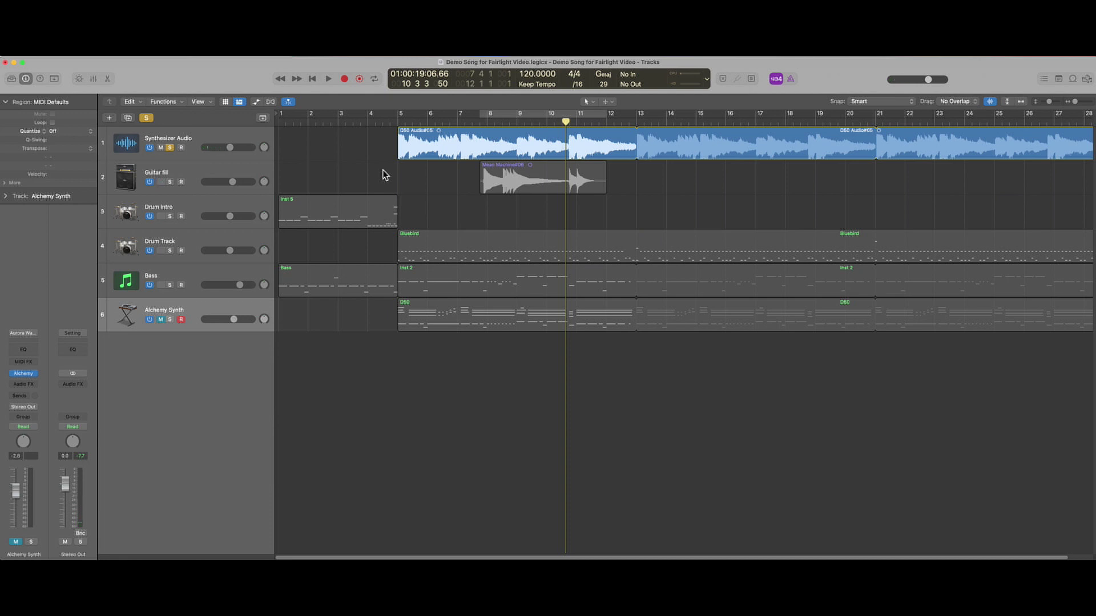
{"action": "left_click", "coordinate": [171, 148]}
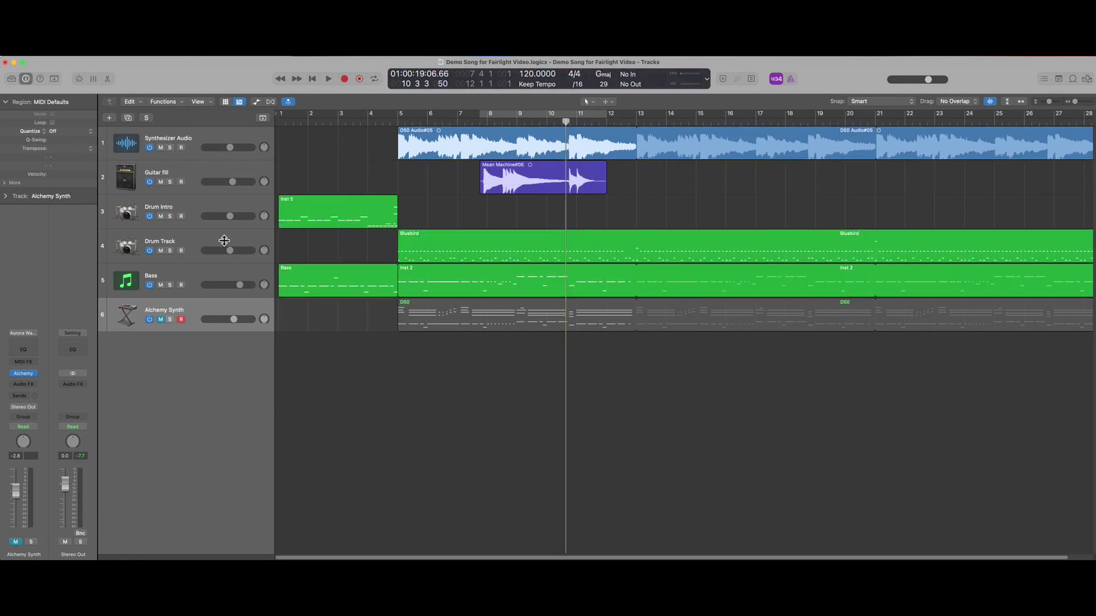
{"action": "left_click", "coordinate": [169, 319]}
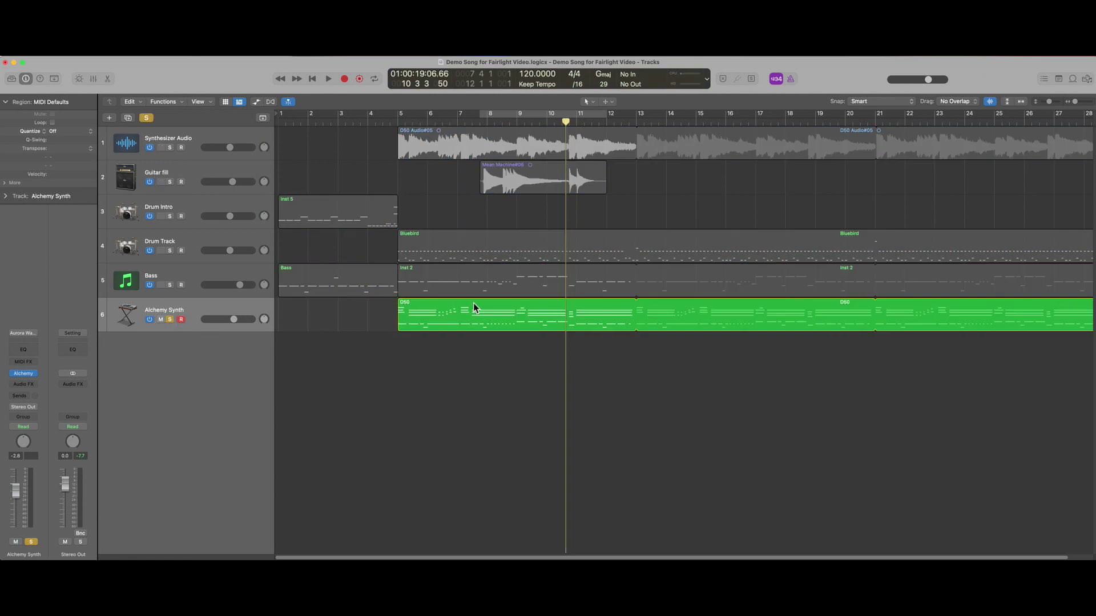
Open the D50 region in the Piano Roll and check the B3, D4, A2 and long notes' velocities
{"action": "double_click", "coordinate": [473, 303]}
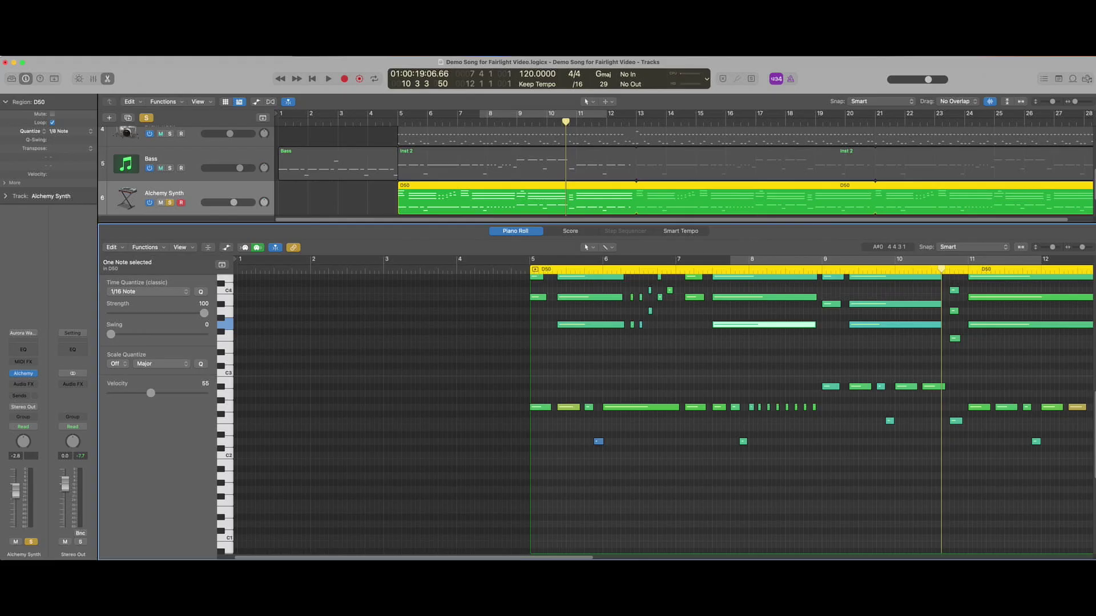
{"action": "scroll", "coordinate": [601, 479], "scroll_direction": "left", "scroll_amount": 5}
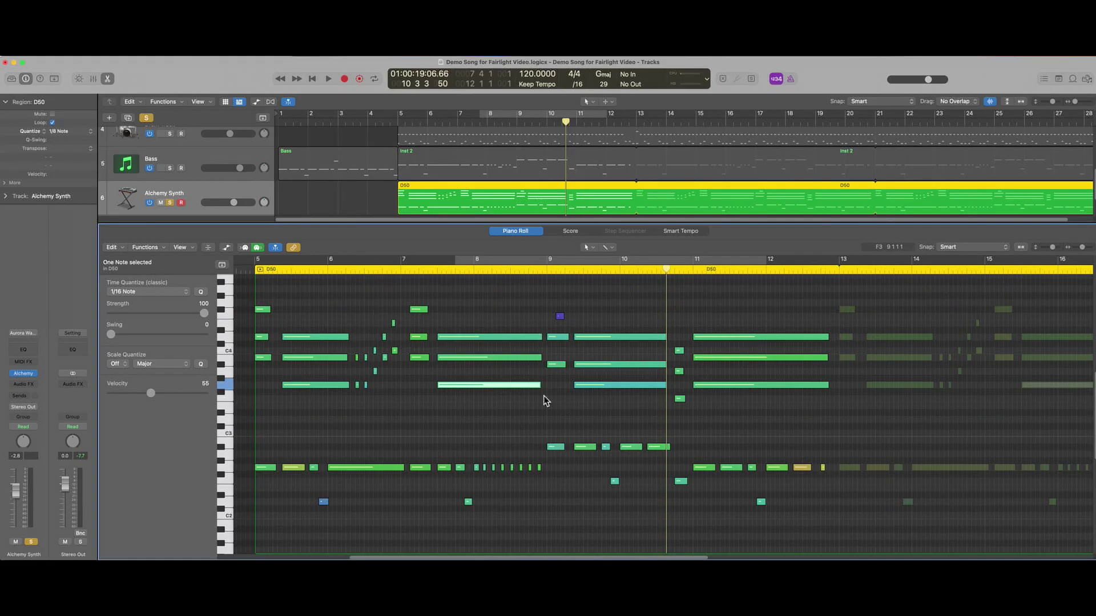
{"action": "left_click", "coordinate": [495, 358]}
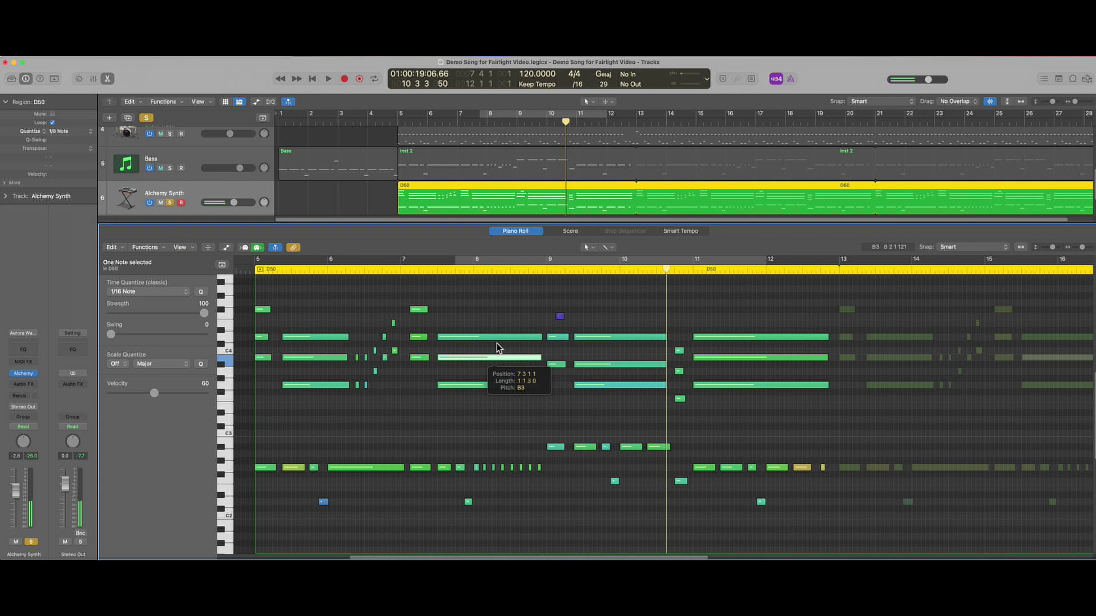
{"action": "left_click", "coordinate": [498, 338]}
{"action": "left_click", "coordinate": [616, 338]}
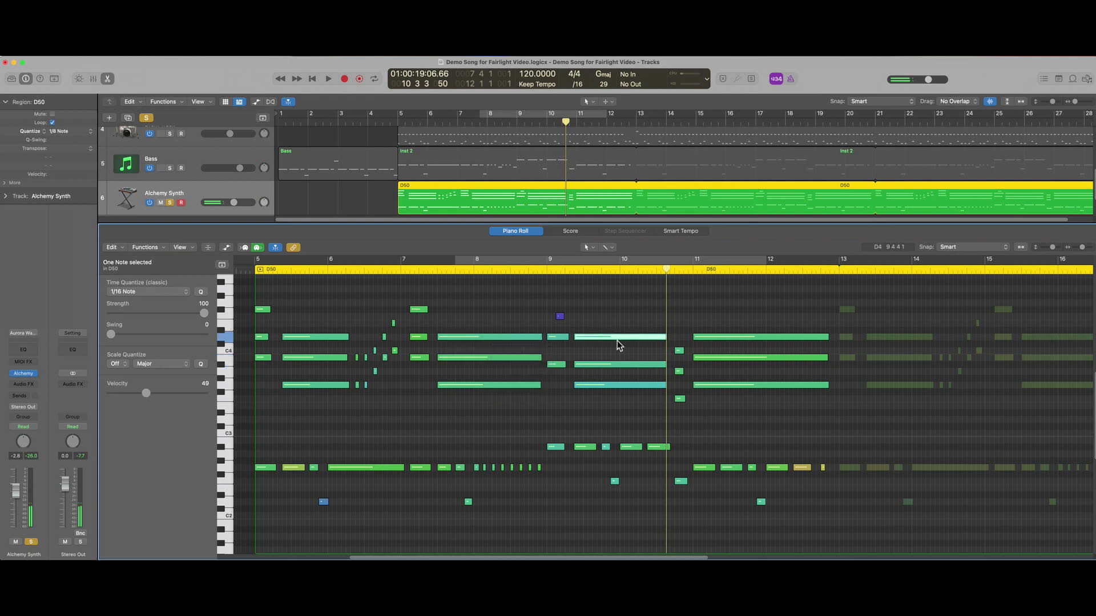
{"action": "left_click", "coordinate": [629, 448]}
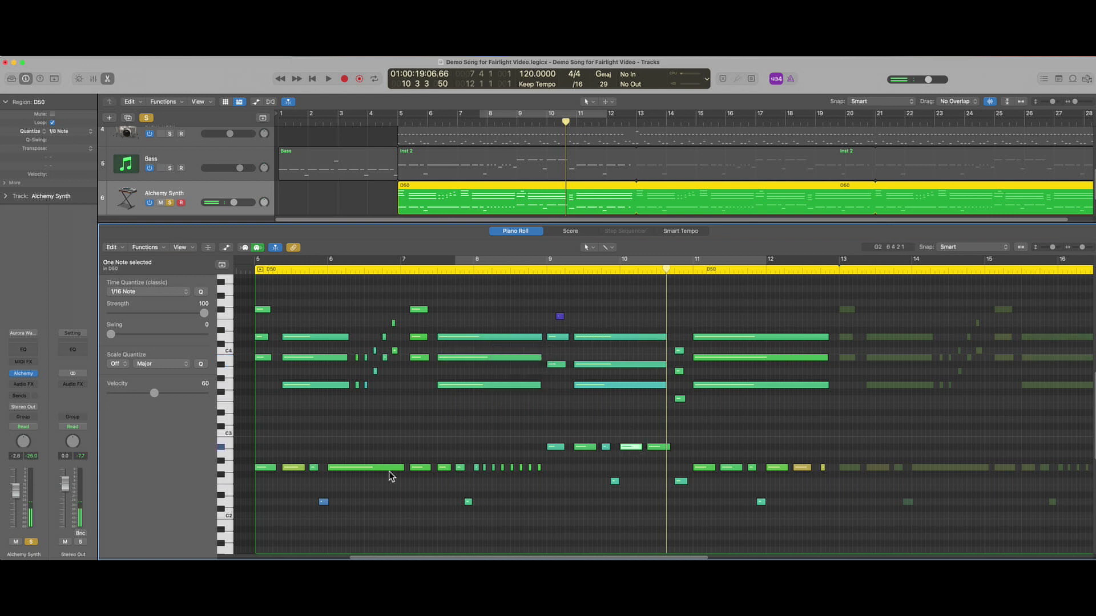
{"action": "left_click", "coordinate": [388, 470]}
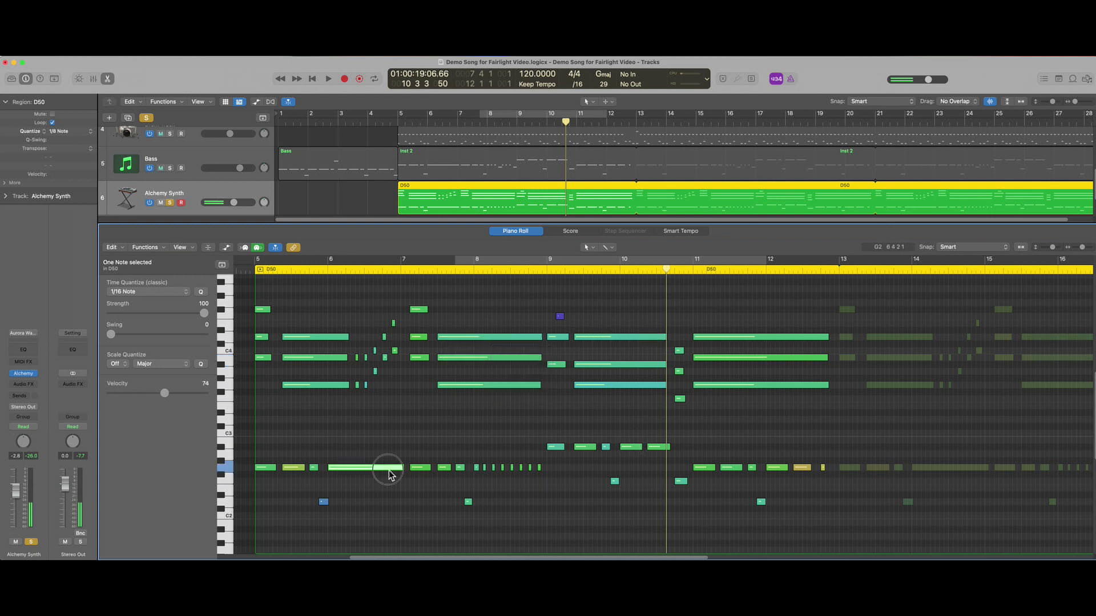
{"action": "left_click", "coordinate": [759, 336]}
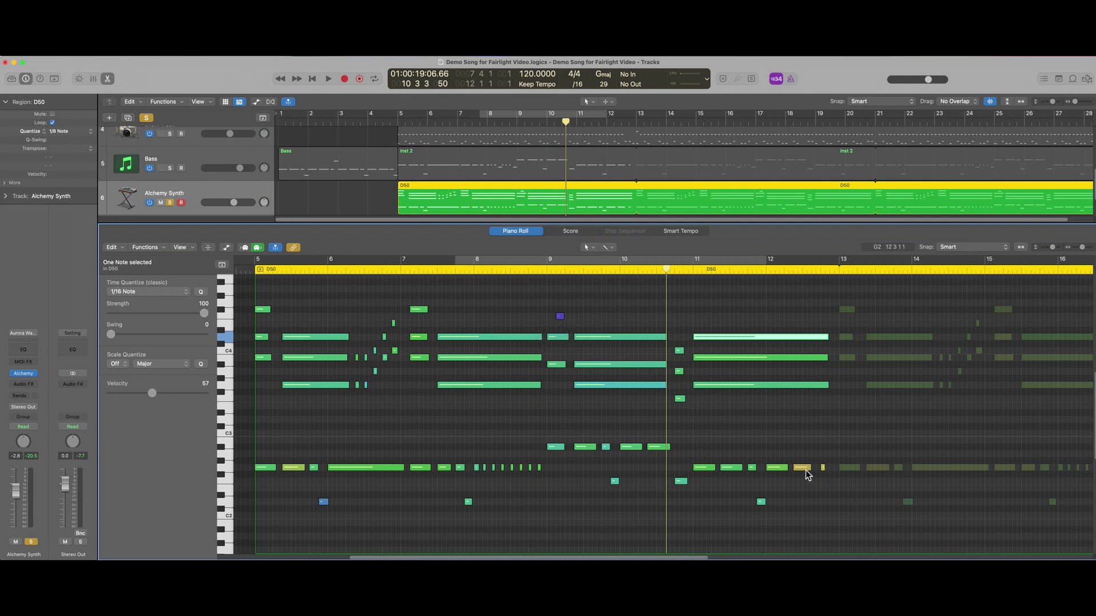
Raise the long bar-8 note in pitch, then return it to D4
{"action": "mouse_move", "coordinate": [808, 475]}
{"action": "mouse_move", "coordinate": [495, 338]}
{"action": "left_mouse_down"}
{"action": "mouse_move", "coordinate": [494, 312]}
{"action": "mouse_move", "coordinate": [496, 342]}
{"action": "left_mouse_up"}
{"action": "left_click", "coordinate": [484, 351]}
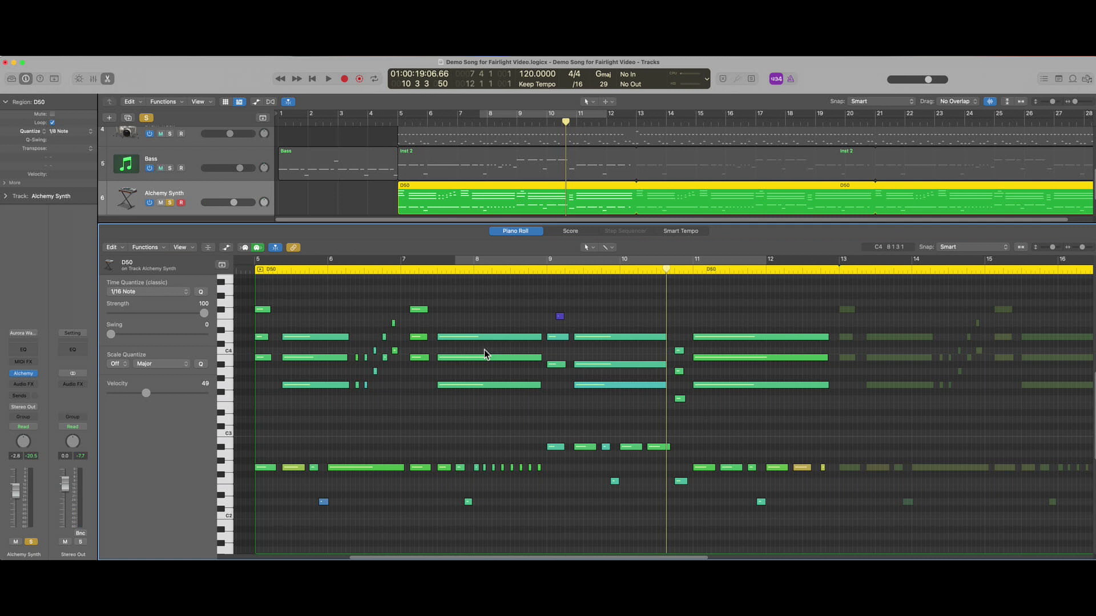
Close the Piano Roll and play the track from bar 5 to hear the Memphis Blast sound
{"action": "left_click", "coordinate": [108, 80]}
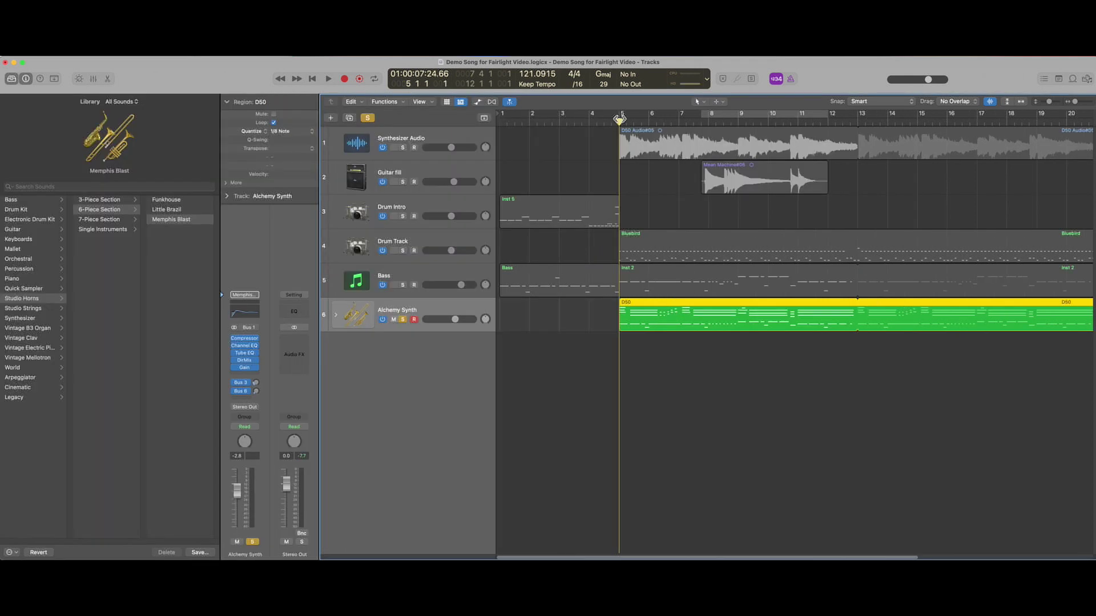
{"action": "key", "text": "space"}
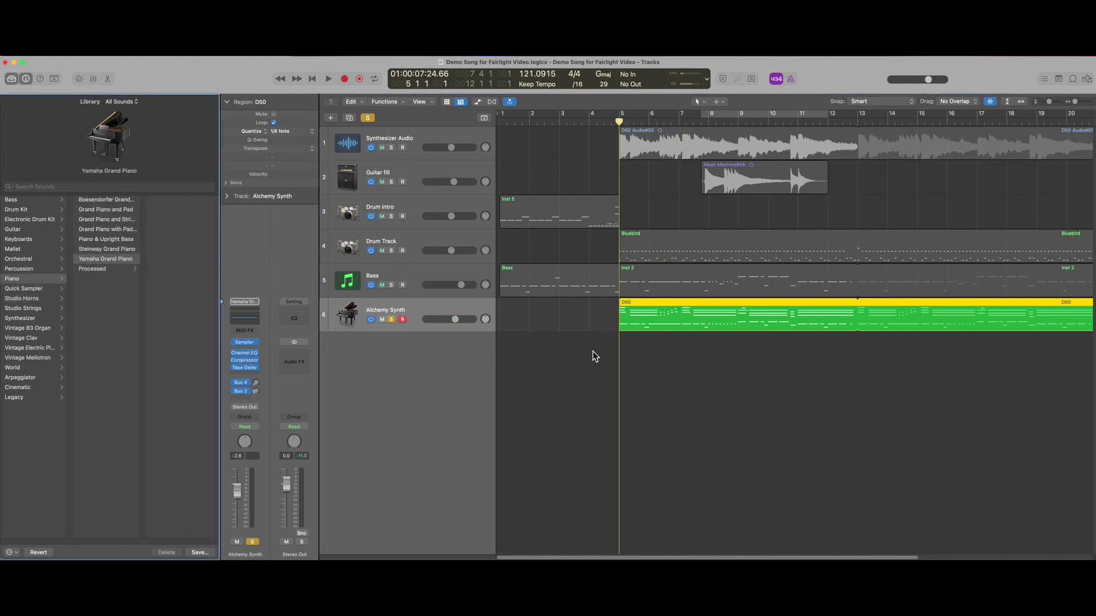
{"action": "key", "text": "space"}
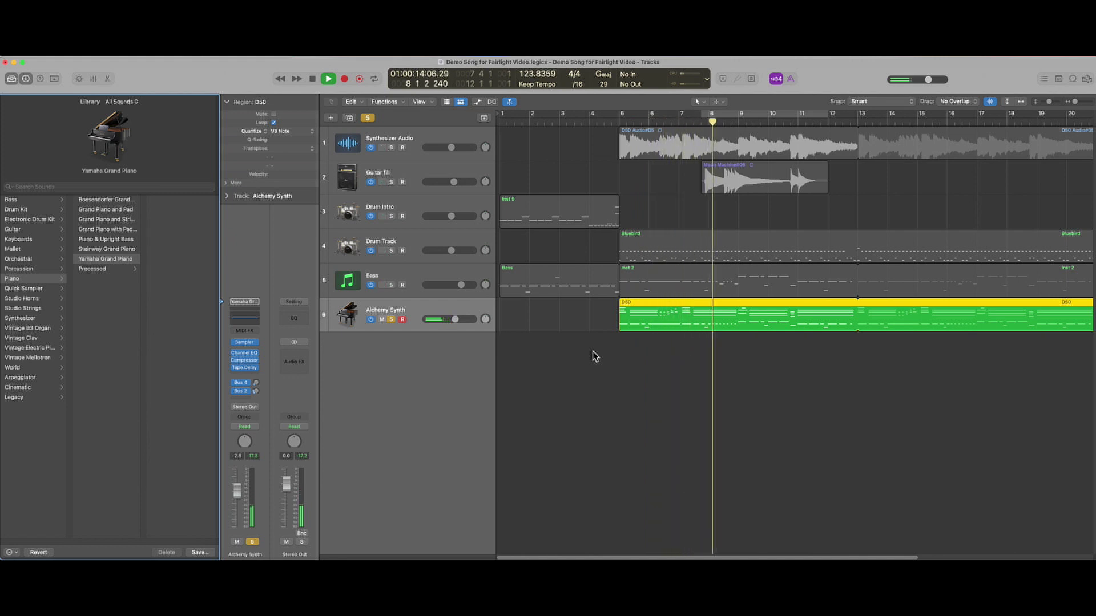
{"action": "key", "text": "space"}
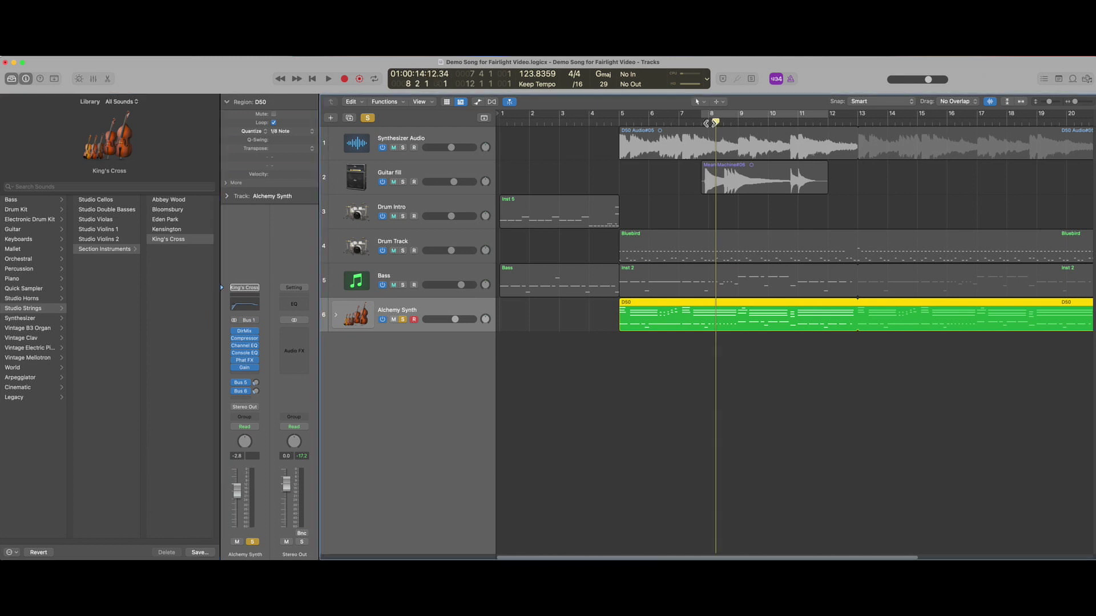
Move the playhead back to bar 5 and audition the King's Cross strings patch
{"action": "left_click_drag", "start_coordinate": [708, 123], "coordinate": [619, 123]}
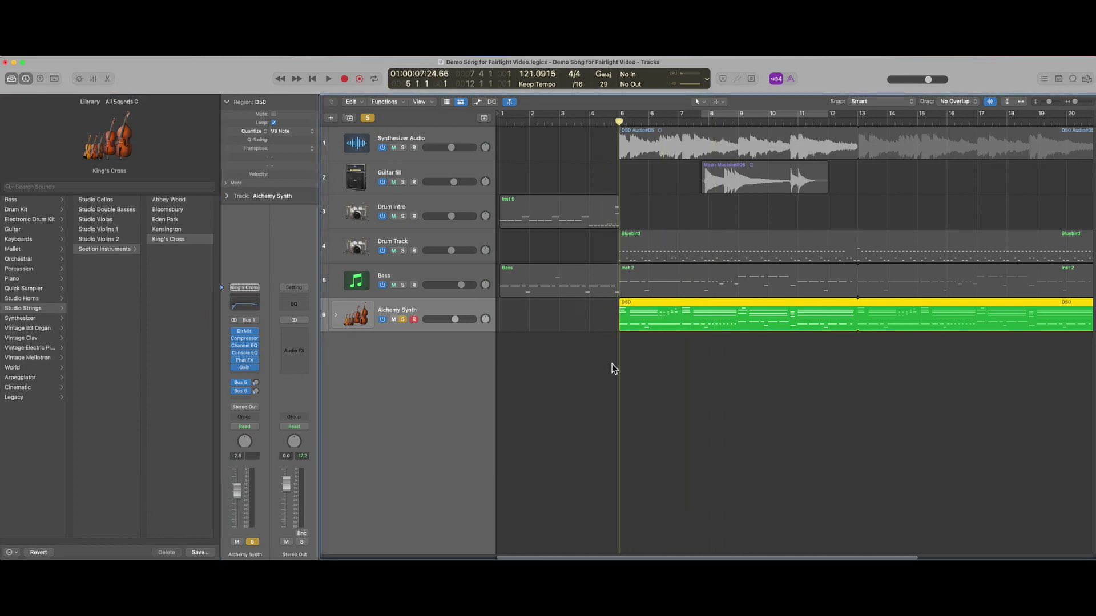
{"action": "key", "text": "space"}
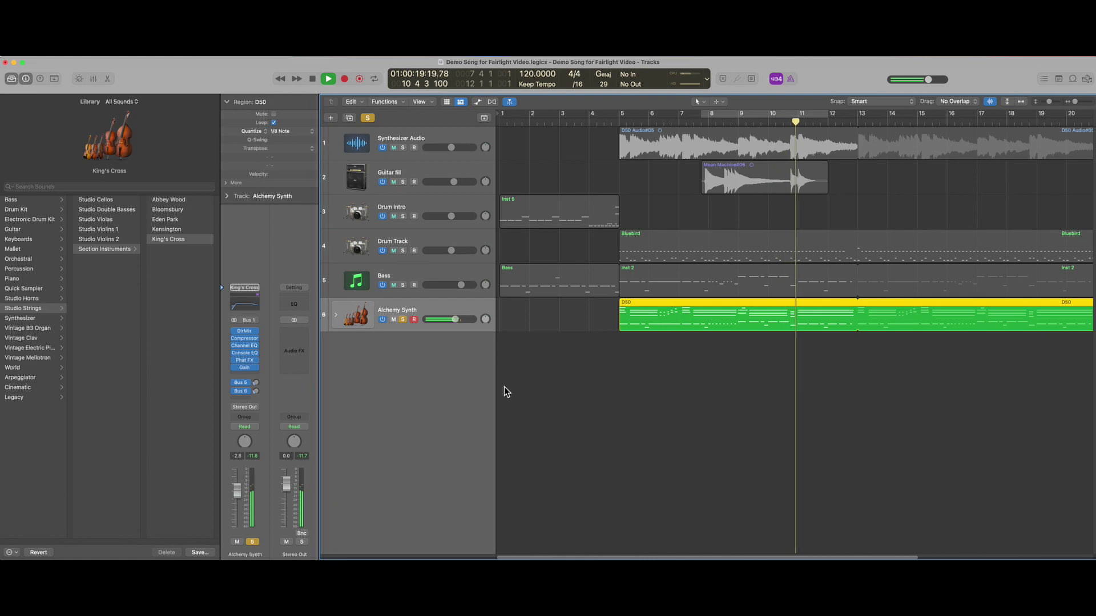
{"action": "key", "text": "space"}
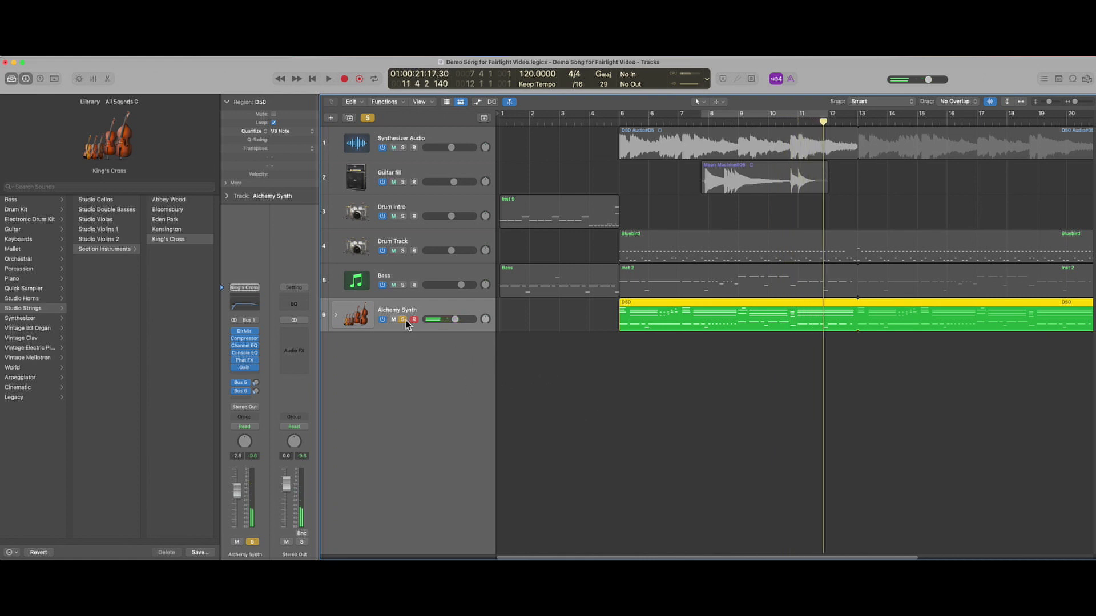
Move the solo from Alchemy Synth to Guitar fill and play the fill on its own
{"action": "left_click", "coordinate": [404, 320]}
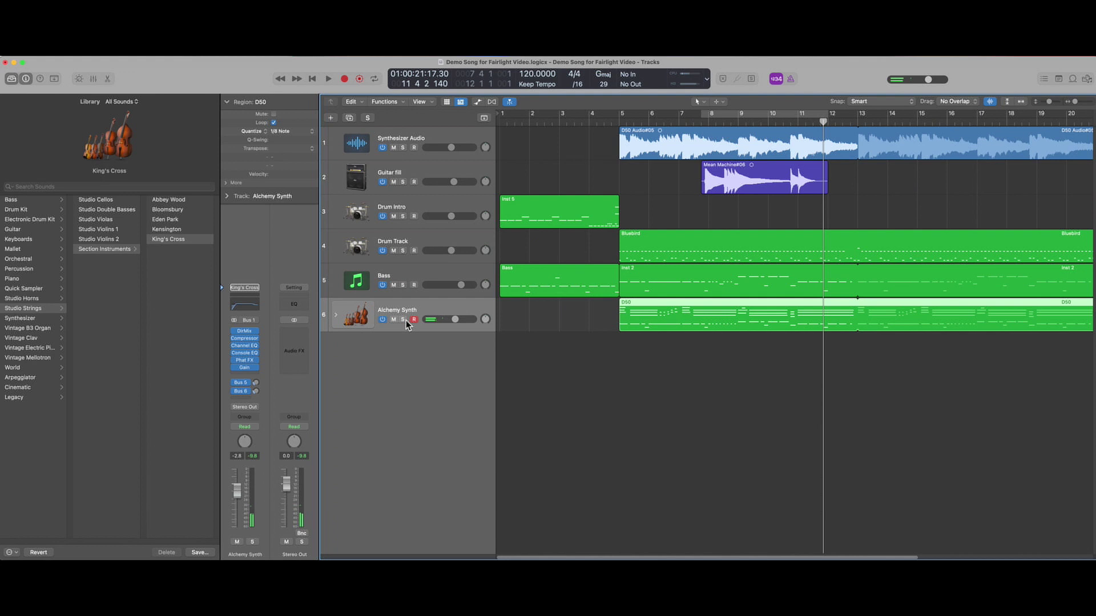
{"action": "left_click", "coordinate": [403, 182]}
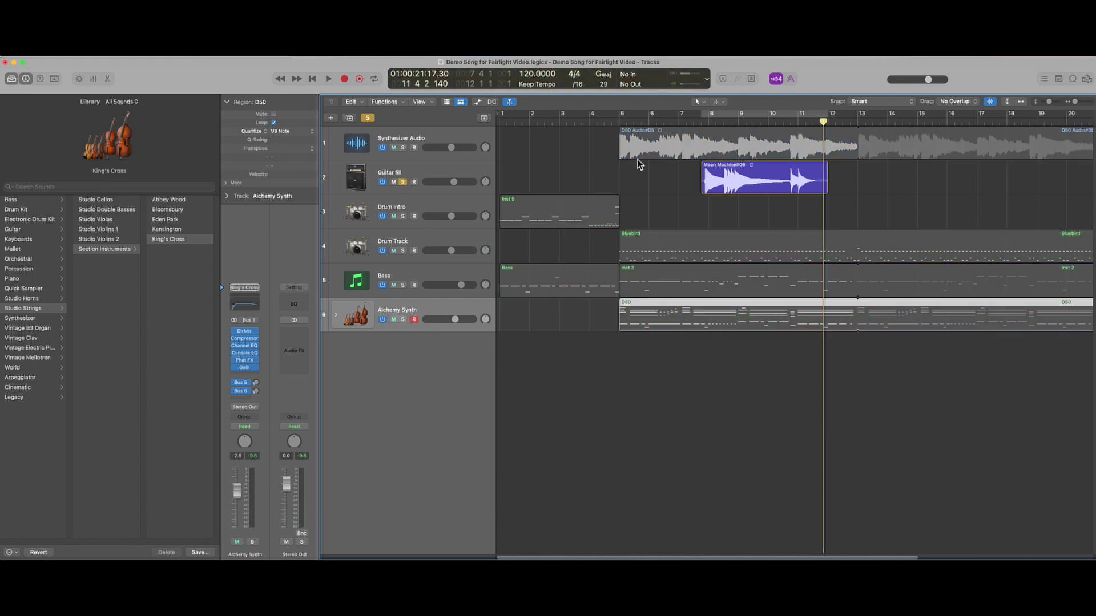
{"action": "left_click", "coordinate": [703, 120]}
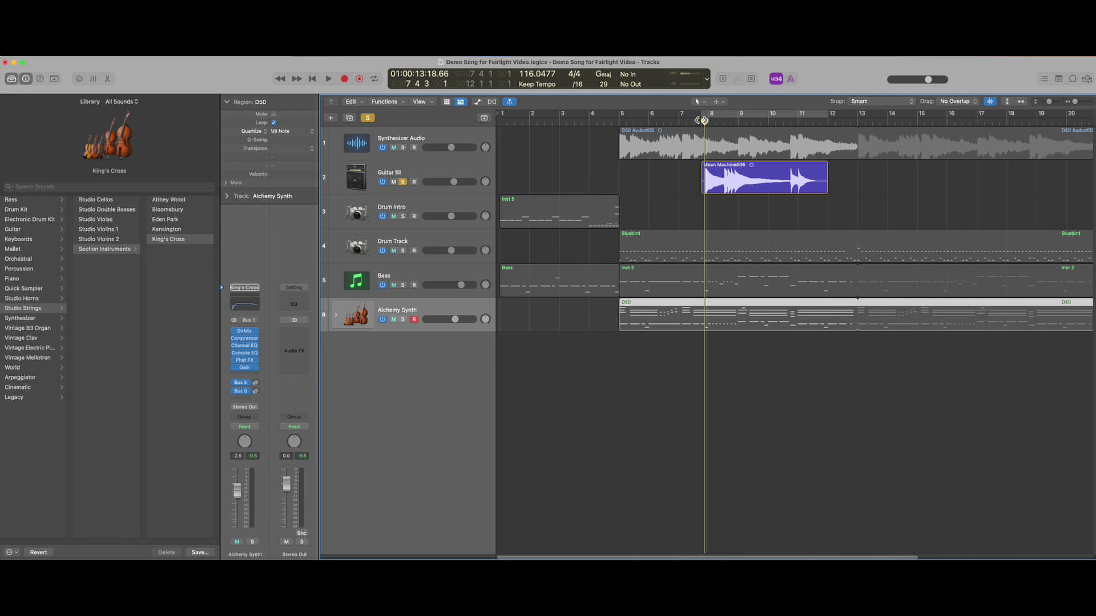
{"action": "left_click", "coordinate": [700, 120]}
{"action": "key", "text": "space"}
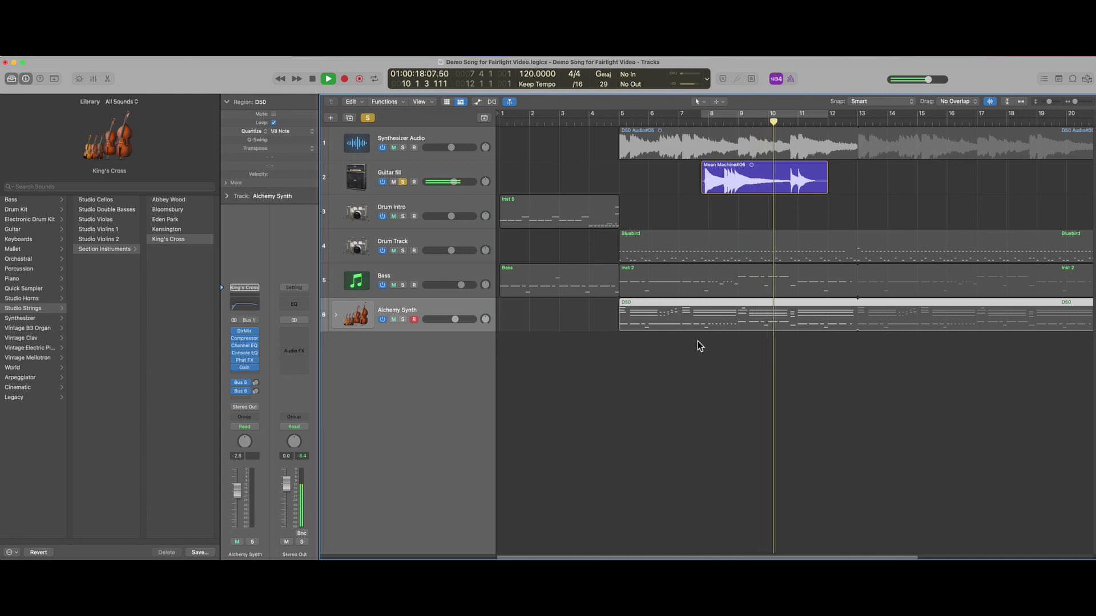
{"action": "key", "text": "space"}
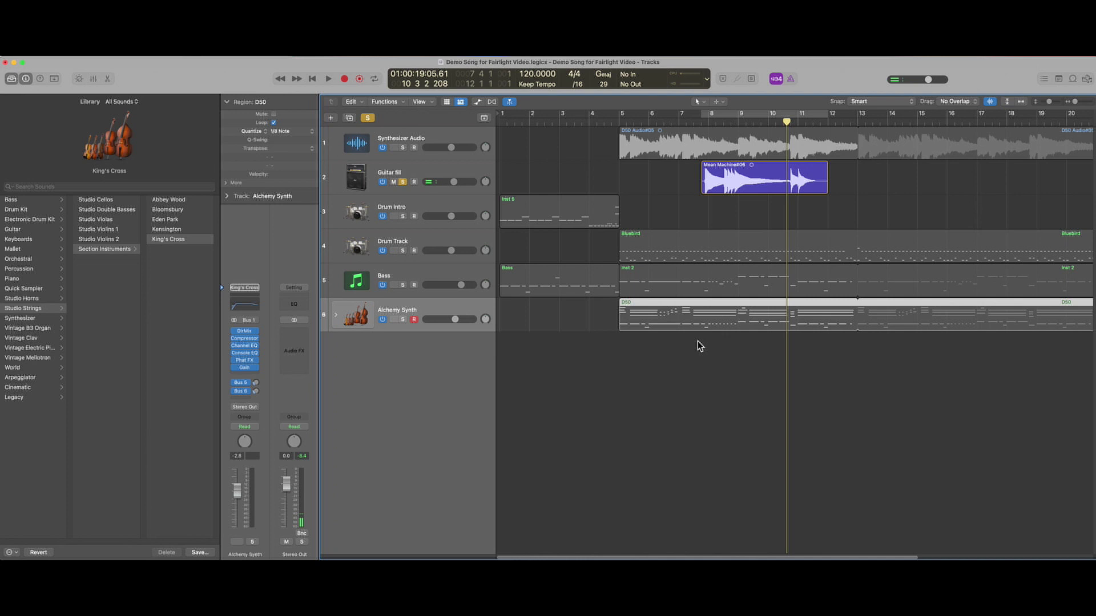
Load the Mystery Chorus clean guitar patch onto Guitar fill and audition it
{"action": "left_click", "coordinate": [466, 170]}
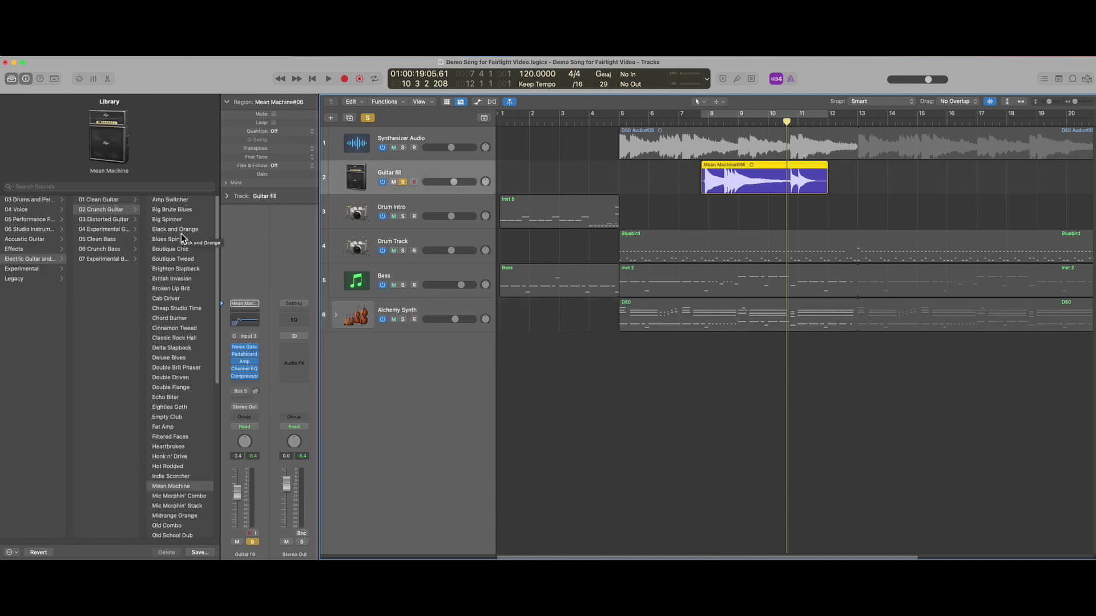
{"action": "left_click", "coordinate": [107, 200]}
{"action": "left_click", "coordinate": [172, 416]}
{"action": "left_click", "coordinate": [753, 418]}
{"action": "key", "text": "shift+space"}
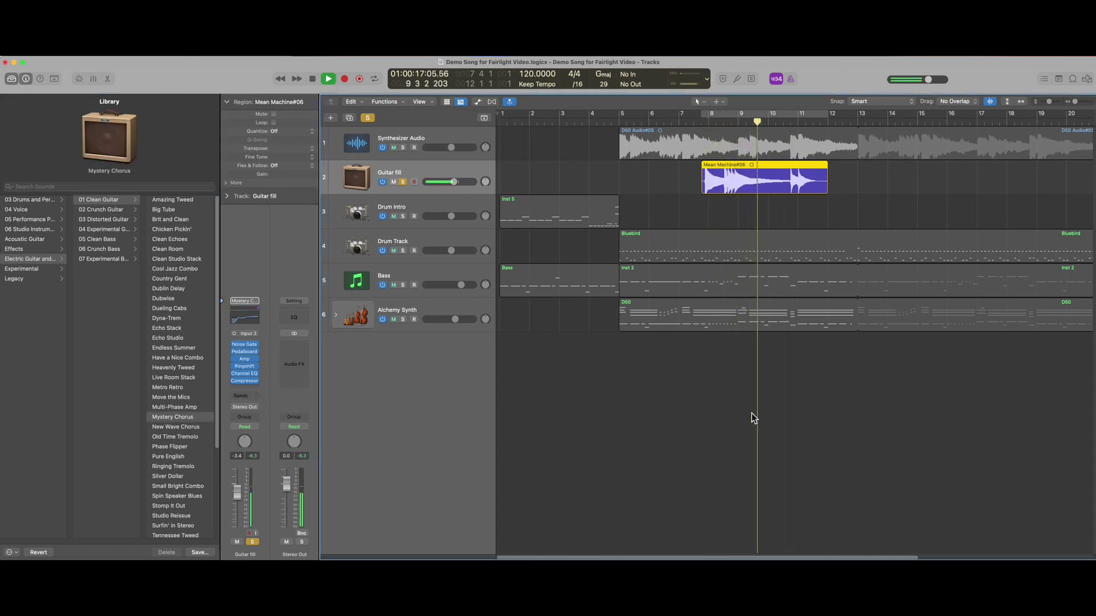
{"action": "key", "text": "space"}
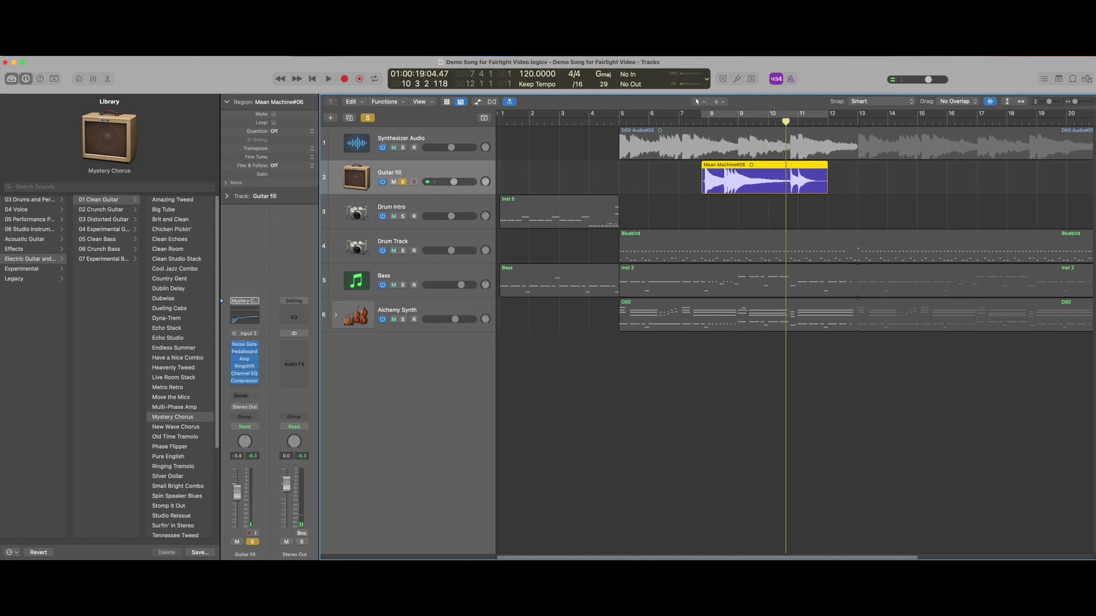